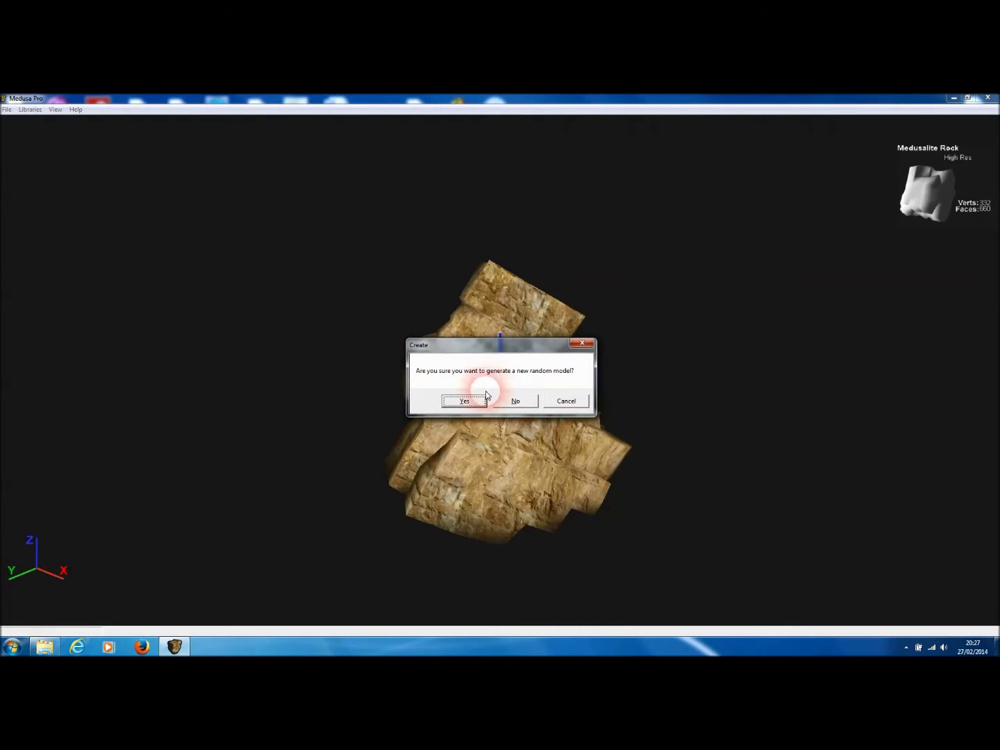
Generate two new random Medusalite Rock models in succession.
click(471, 403)
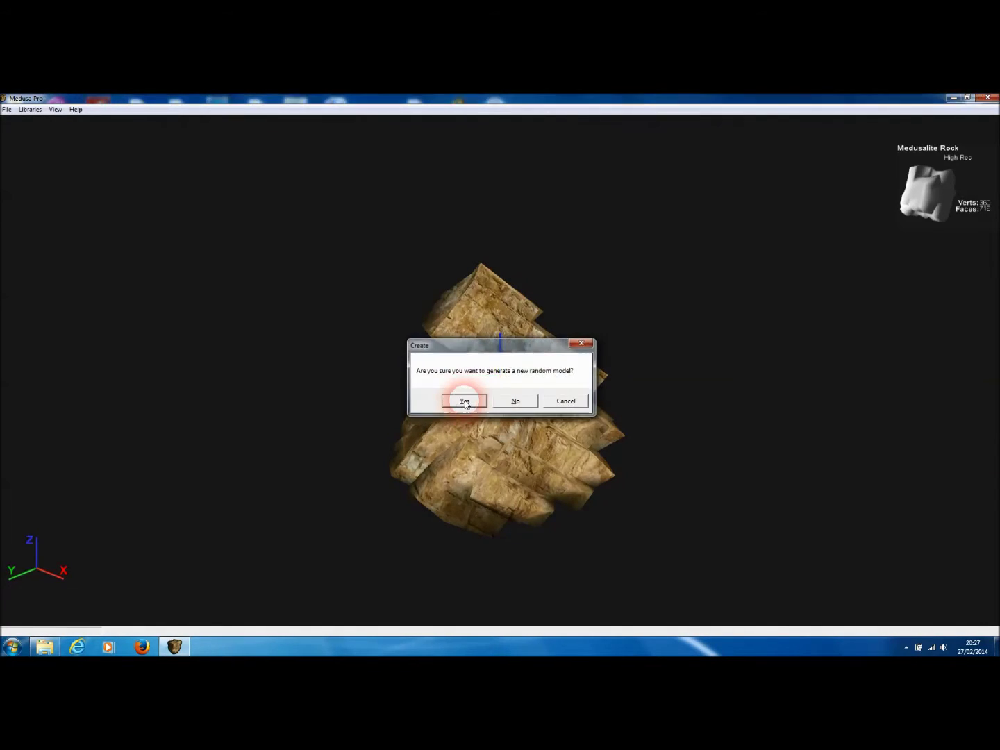
click(472, 402)
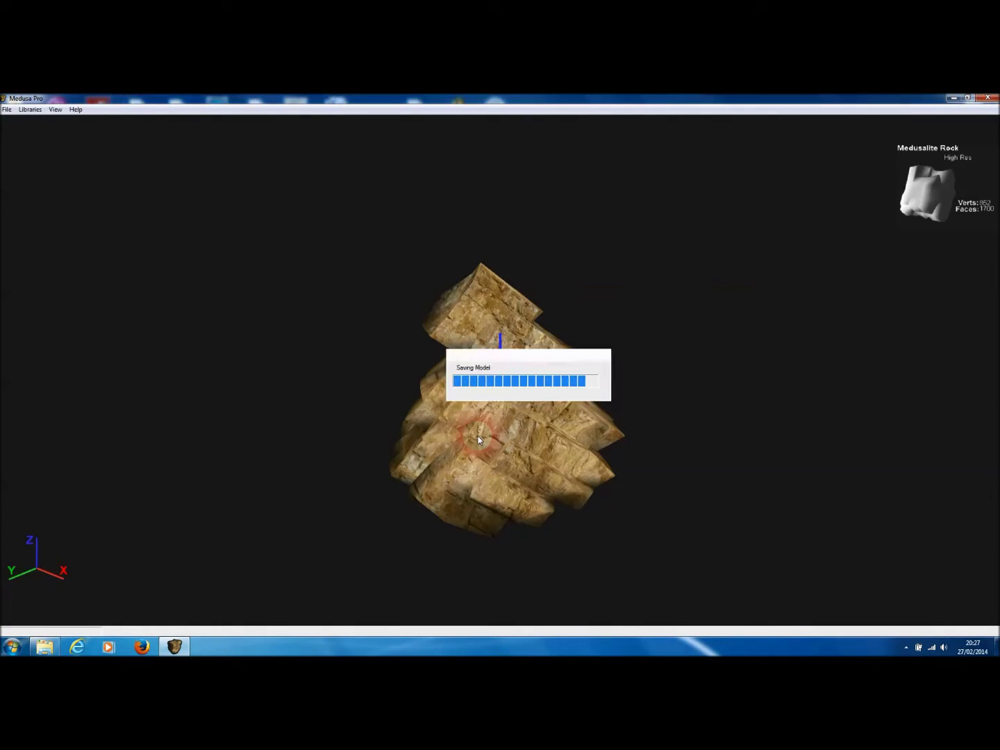
drag(351, 368, 409, 410)
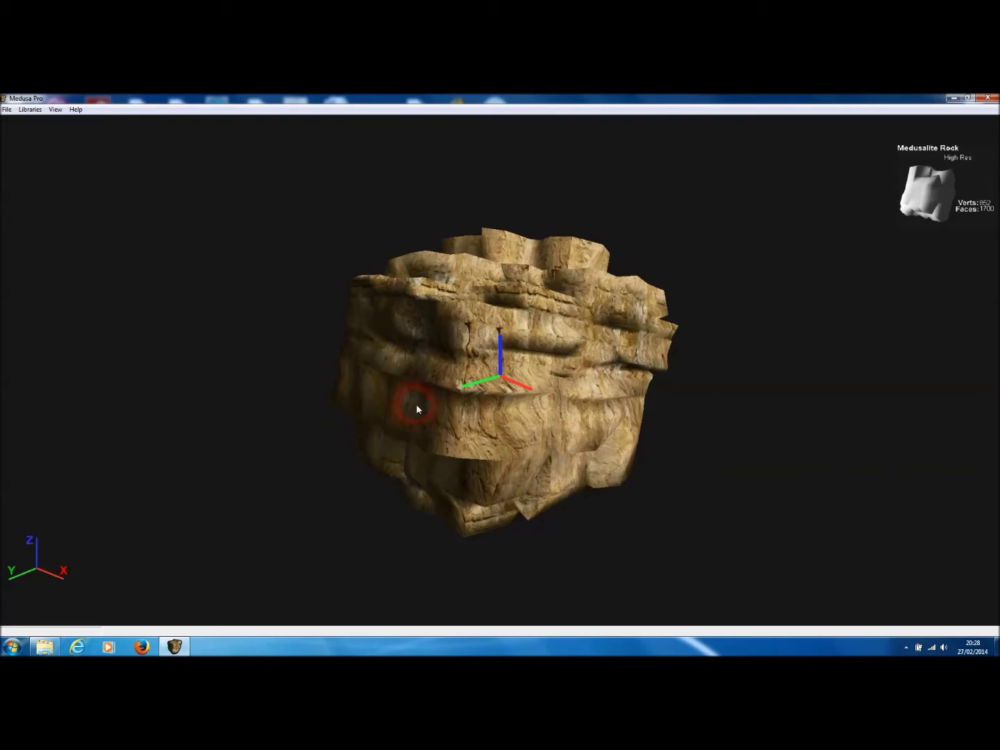
drag(416, 409, 435, 389)
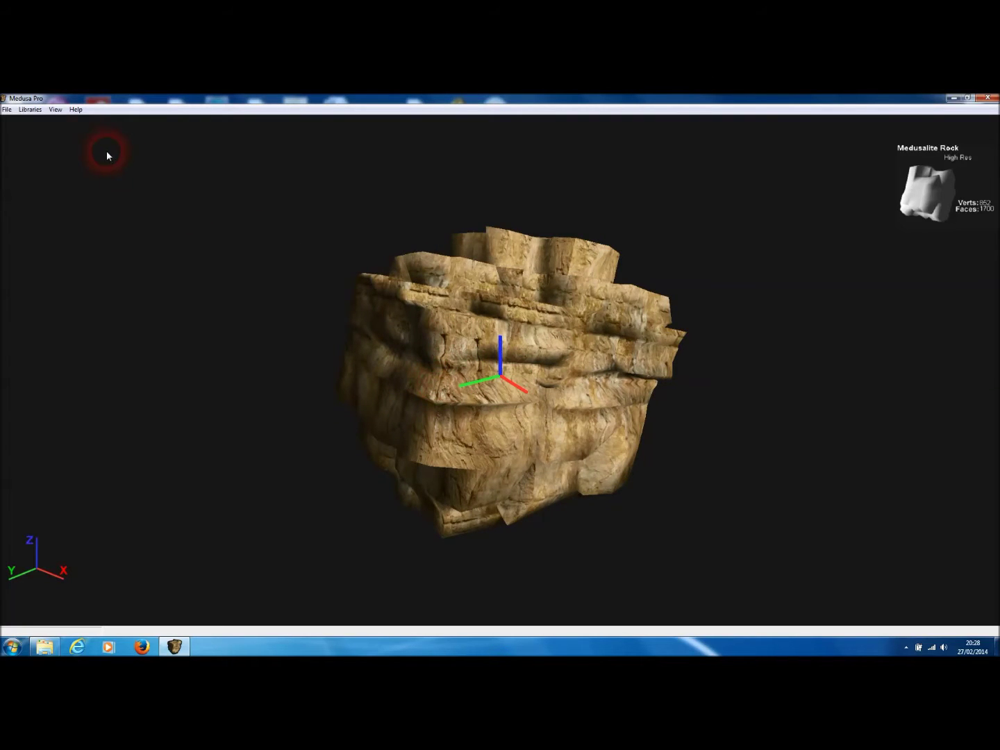
Display the wireframe box overlay around the Medusalite Rock.
click(55, 110)
click(81, 159)
mouse_move(228, 286)
mouse_down()
mouse_move(434, 352)
mouse_move(194, 322)
mouse_move(128, 219)
mouse_move(212, 315)
mouse_move(214, 297)
mouse_move(459, 304)
mouse_move(520, 342)
mouse_up()
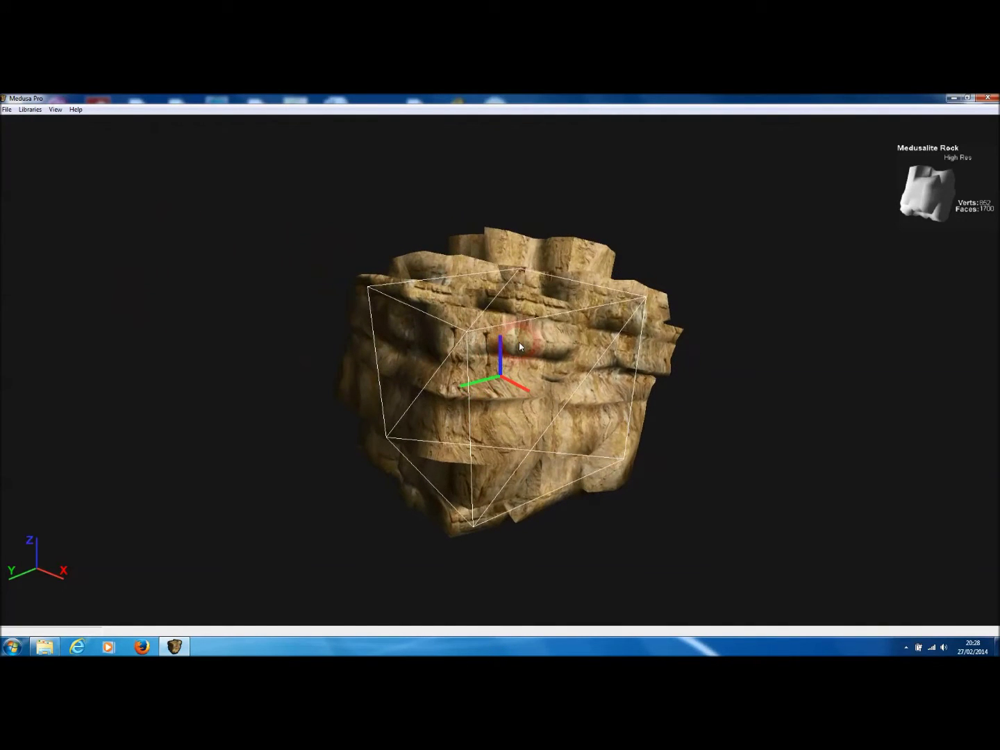
Create a new random rock from the Limestone Arch entry in the rock library.
click(7, 110)
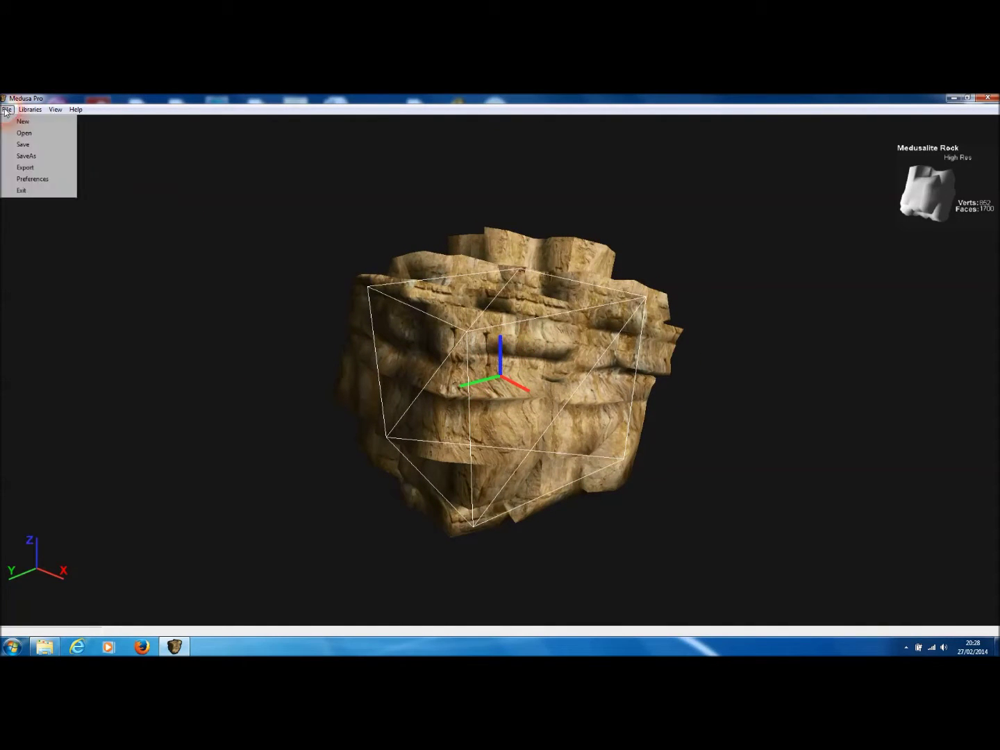
click(22, 122)
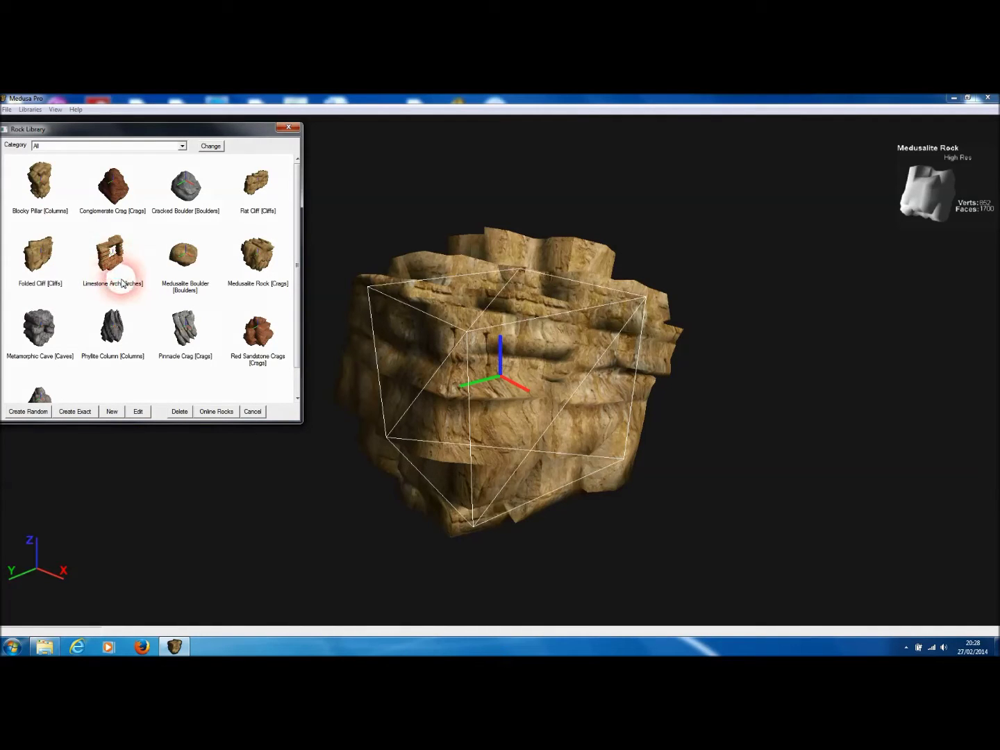
click(118, 268)
scroll(295, 235, down, 1)
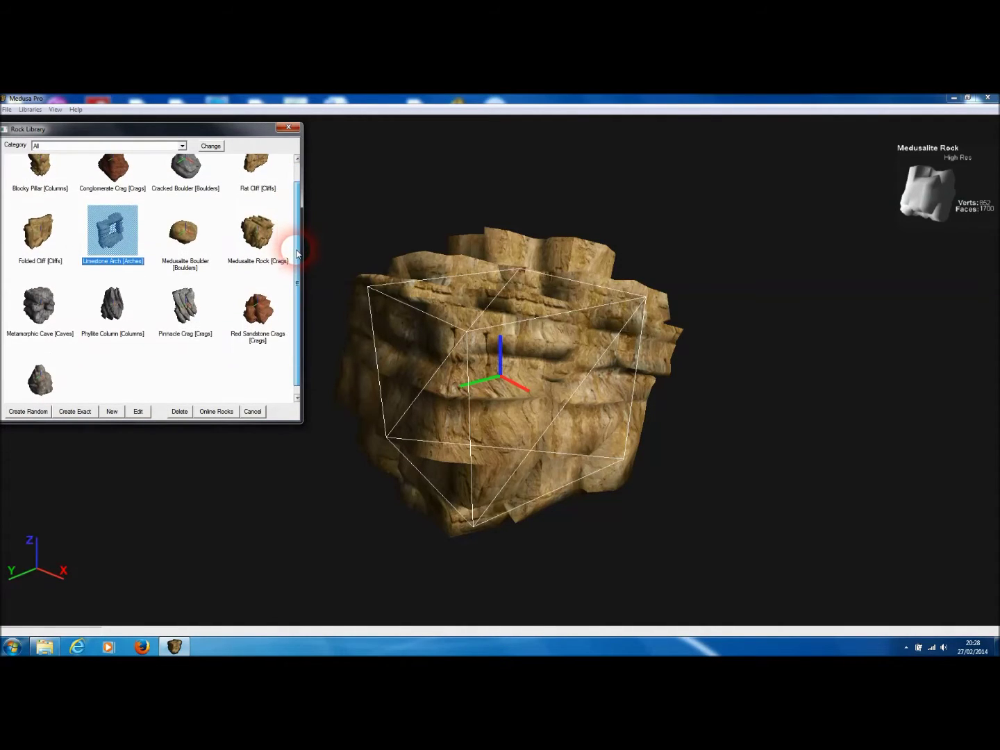
click(33, 414)
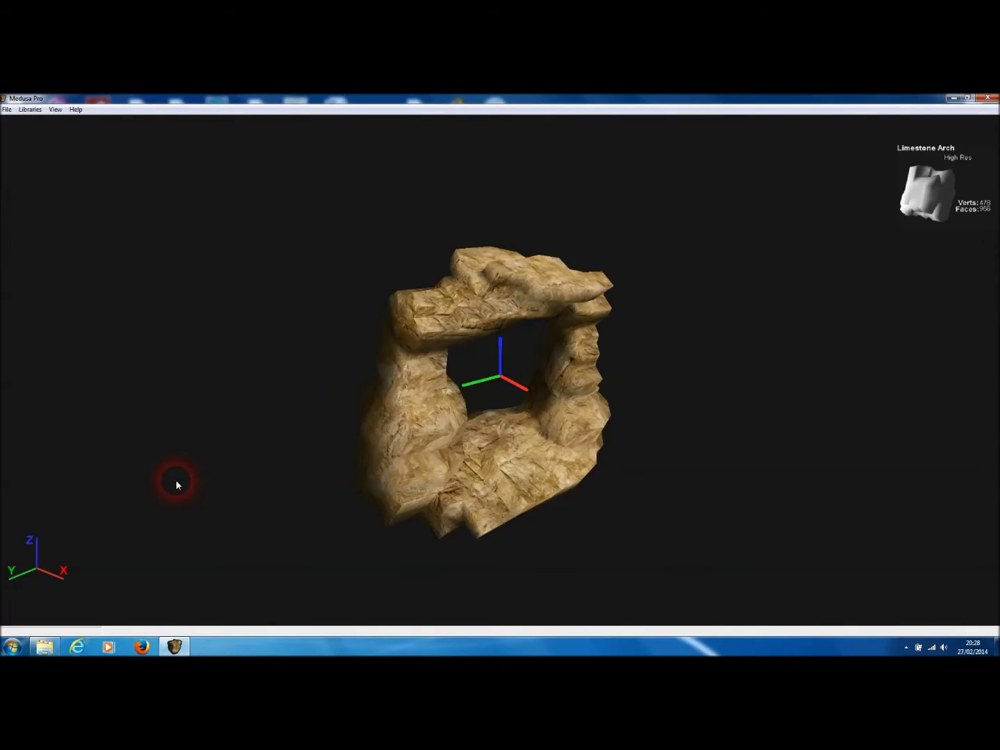
Regenerate the Limestone Arch as a random model twice and inspect the final shape.
drag(706, 437, 585, 440)
key(space)
click(464, 401)
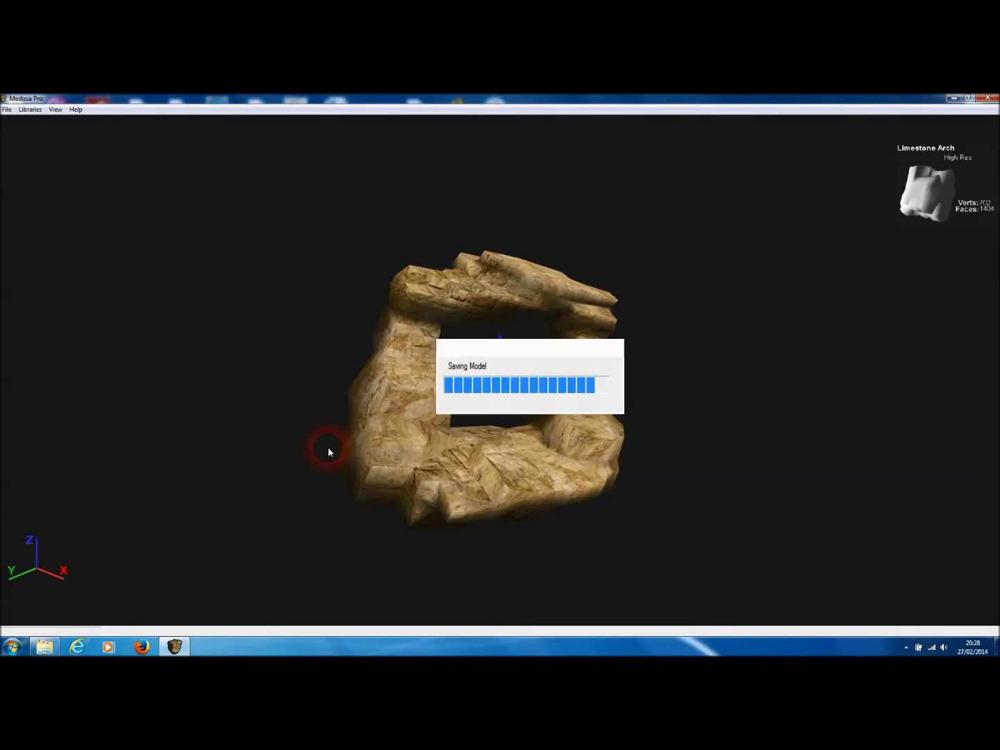
drag(305, 346, 190, 306)
key(space)
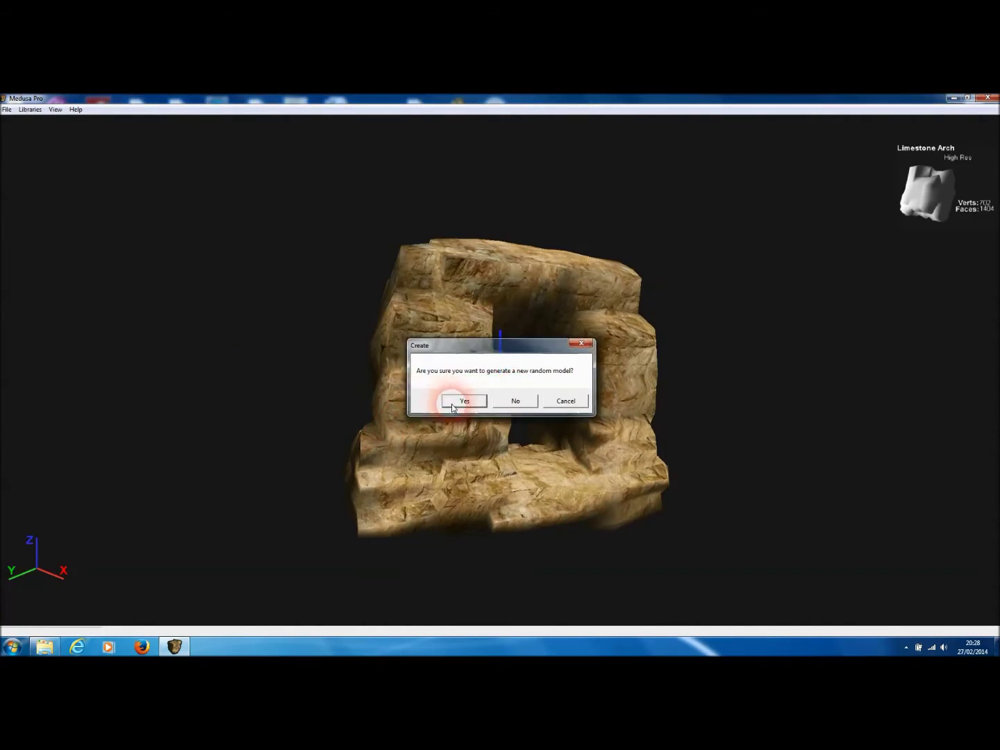
click(454, 404)
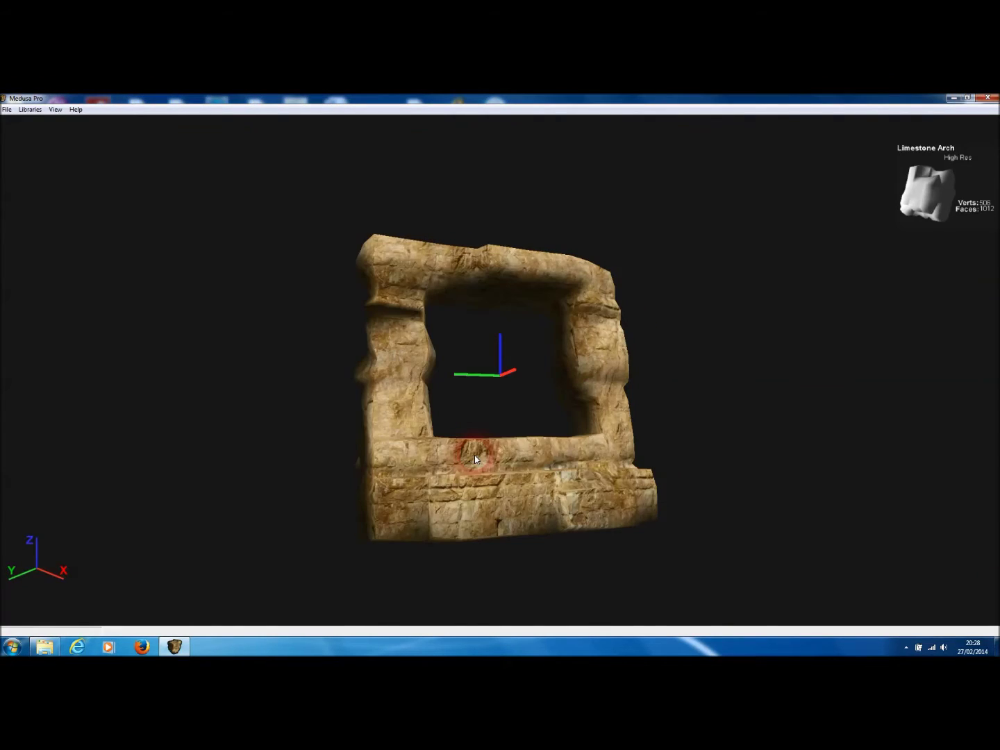
drag(634, 302, 654, 298)
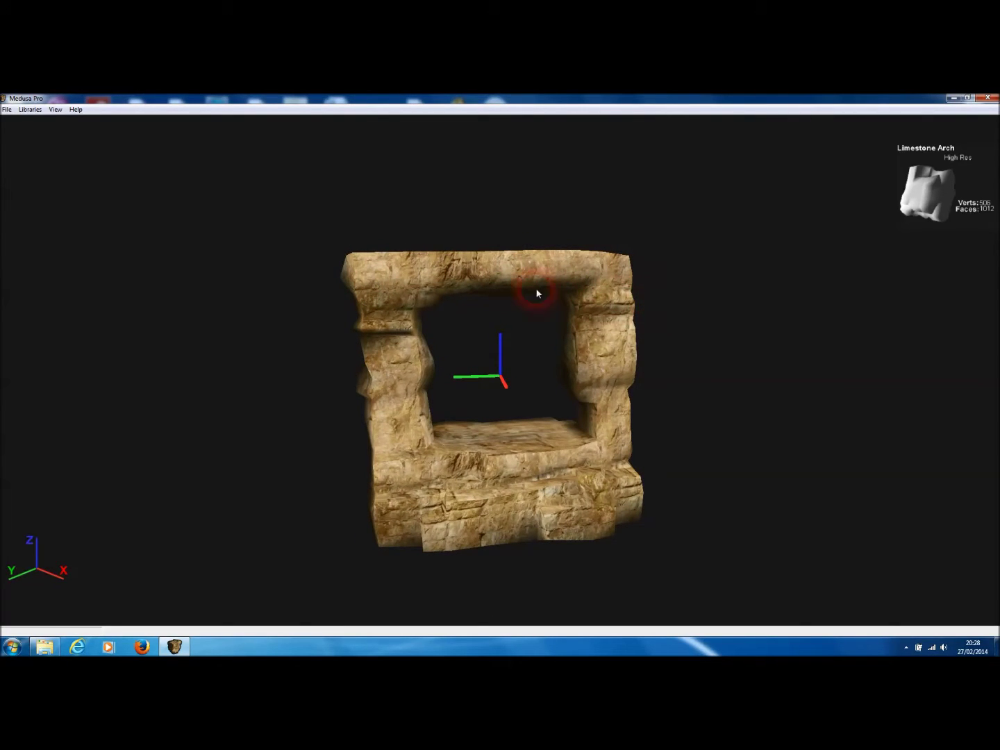
drag(564, 295, 683, 355)
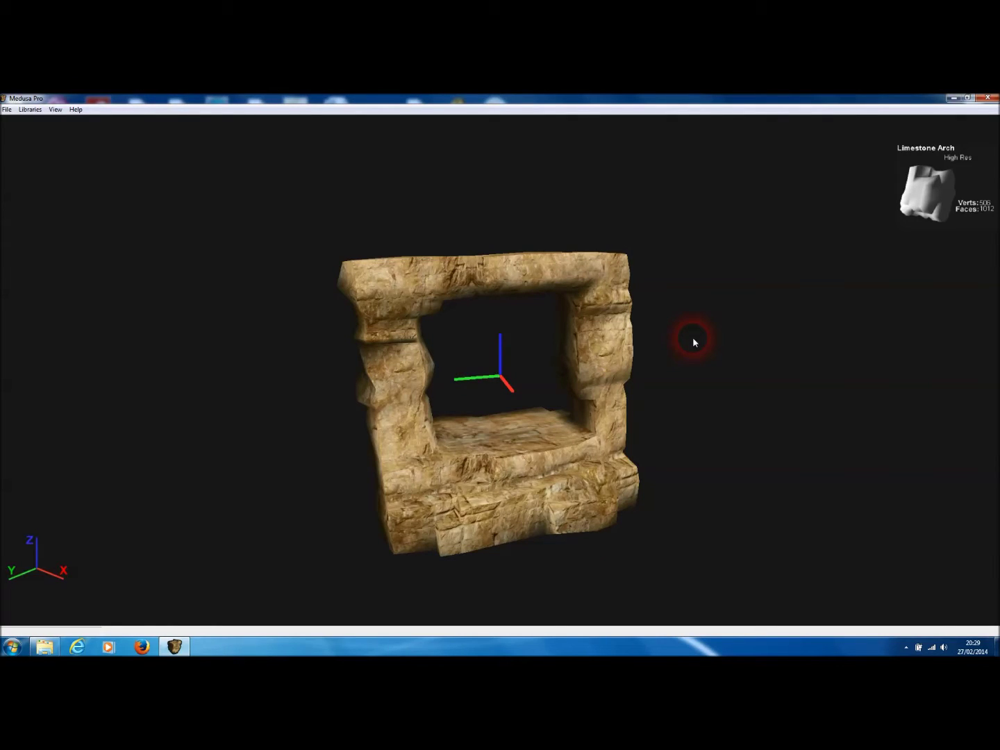
Smooth the arch with a smooth factor of 0.6, using the Smooth All type.
right_click(671, 281)
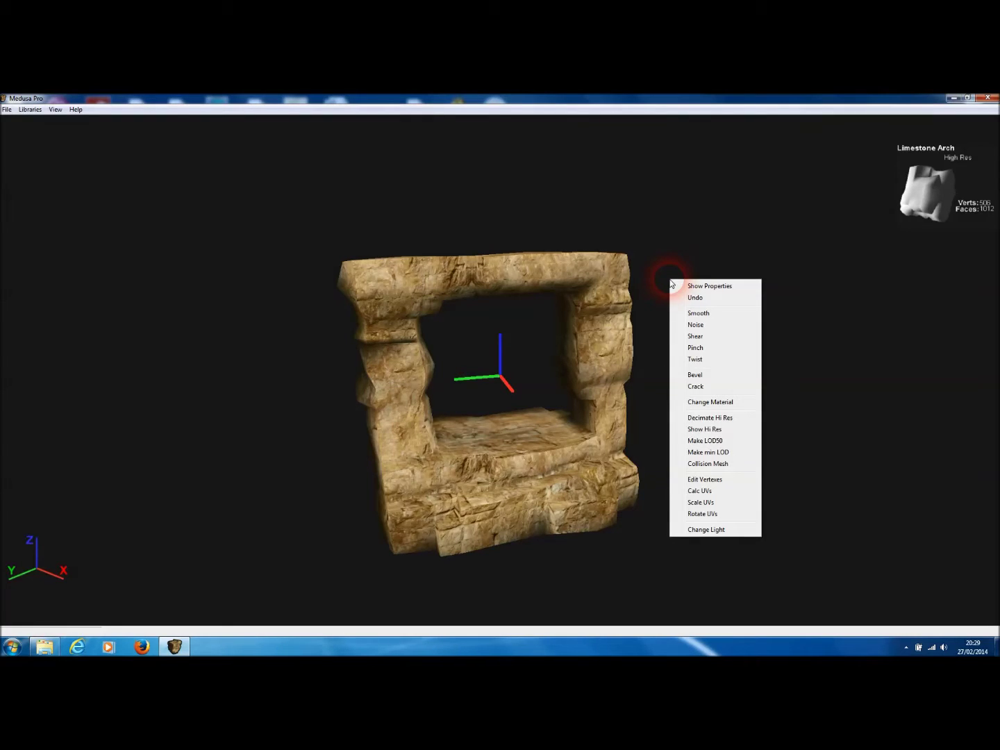
click(708, 317)
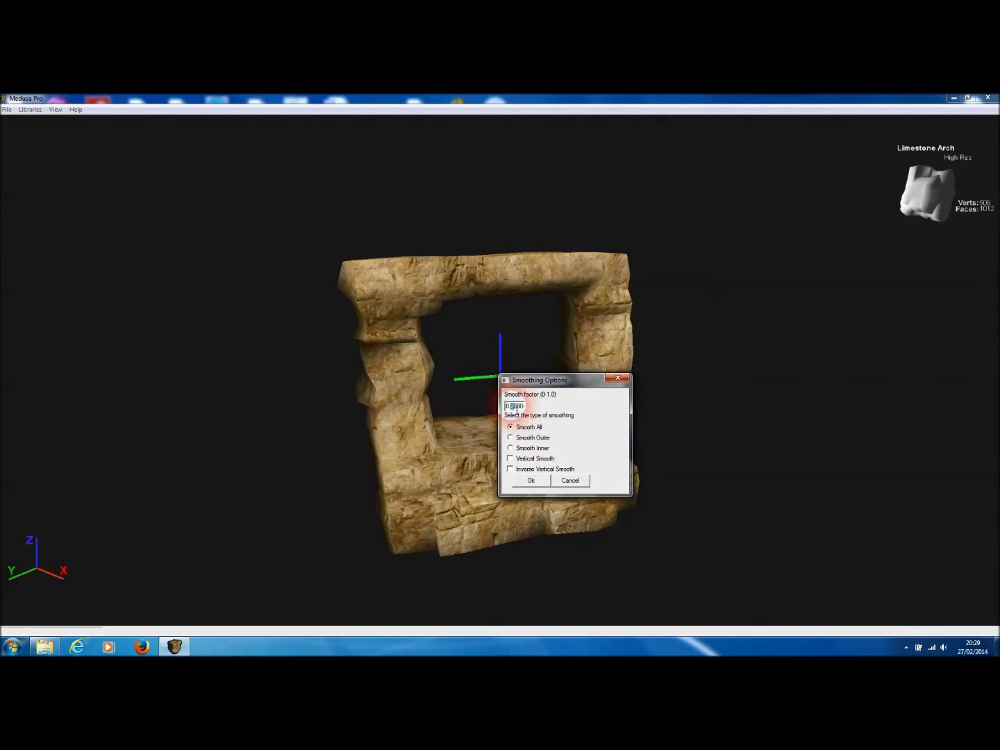
drag(515, 406, 510, 406)
text(6)
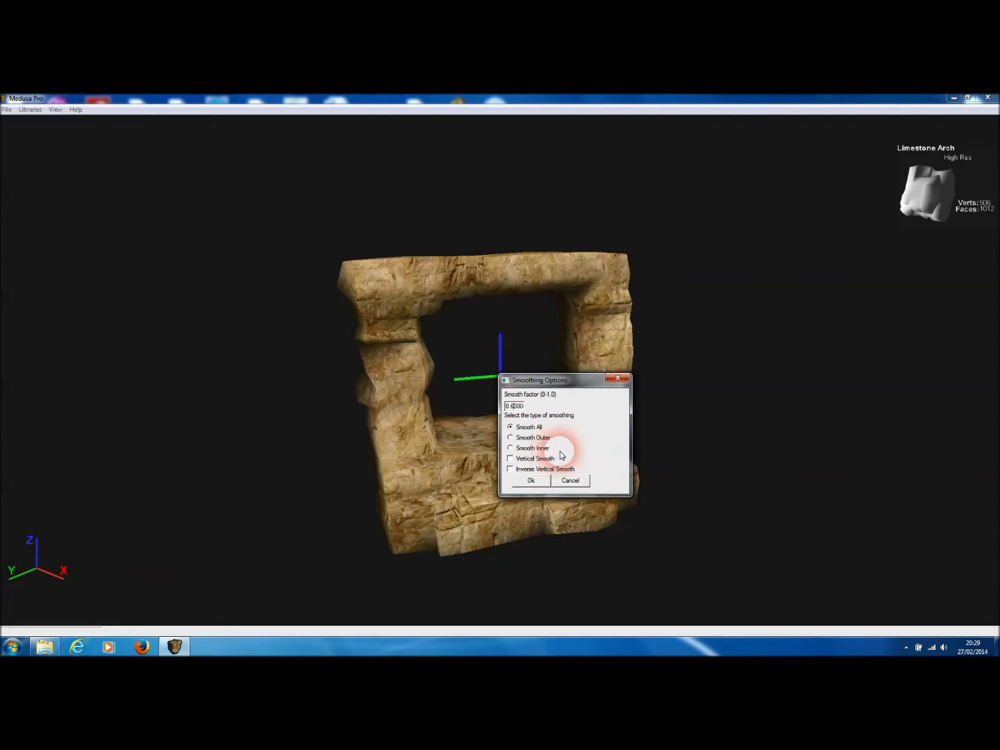
click(528, 481)
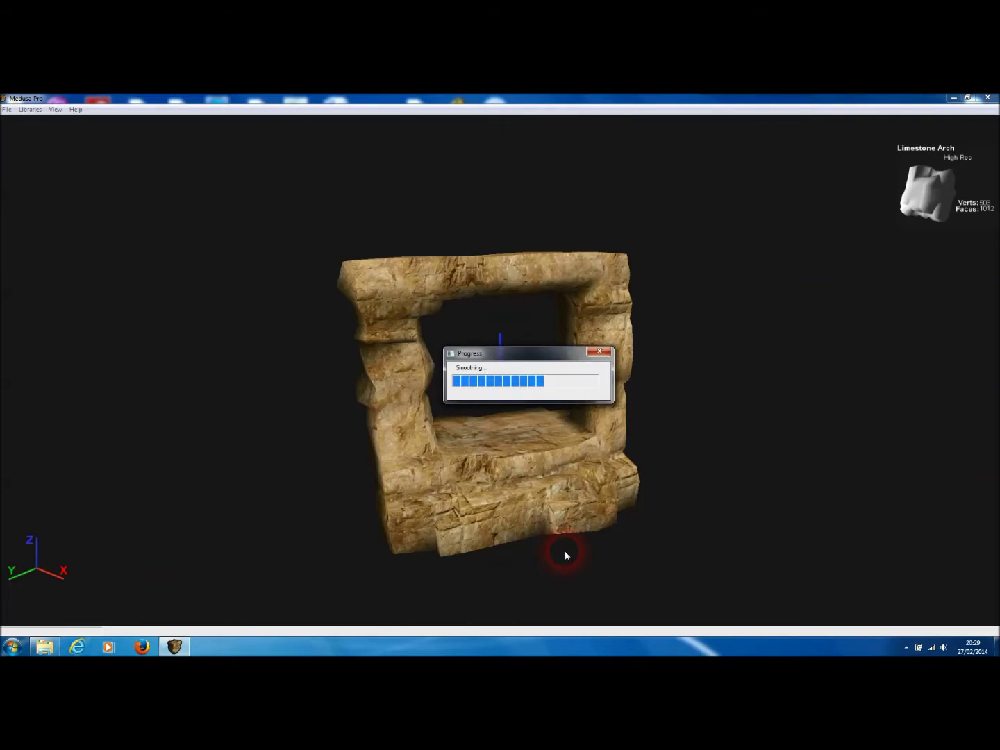
drag(582, 544, 676, 370)
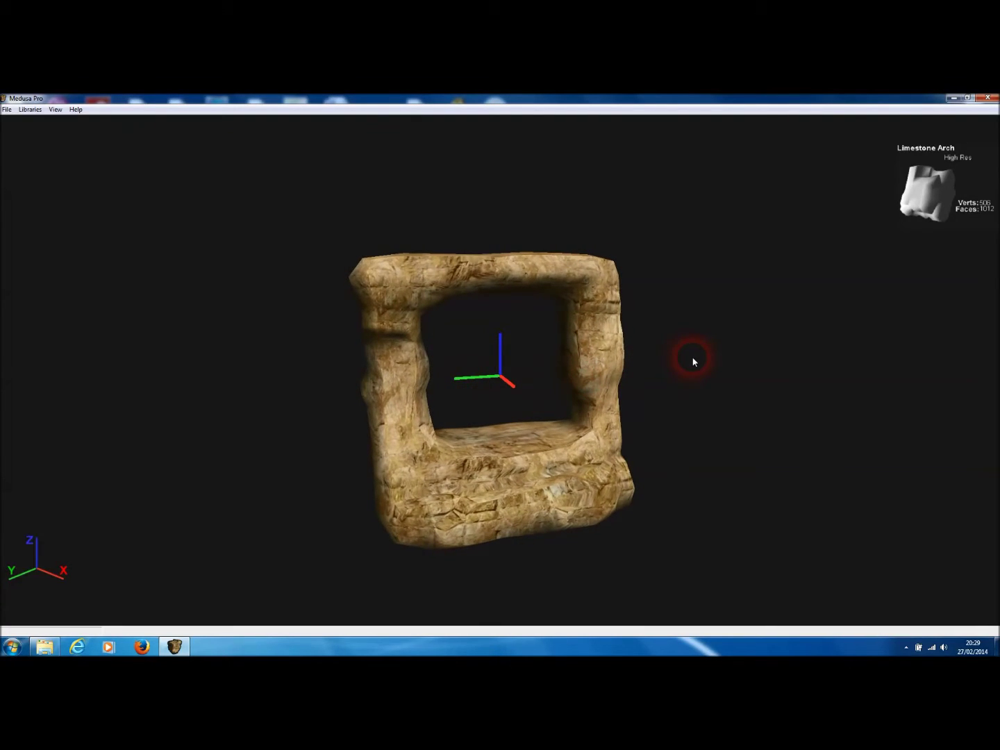
Recalculate the UVs of the smoothed arch.
right_click(693, 360)
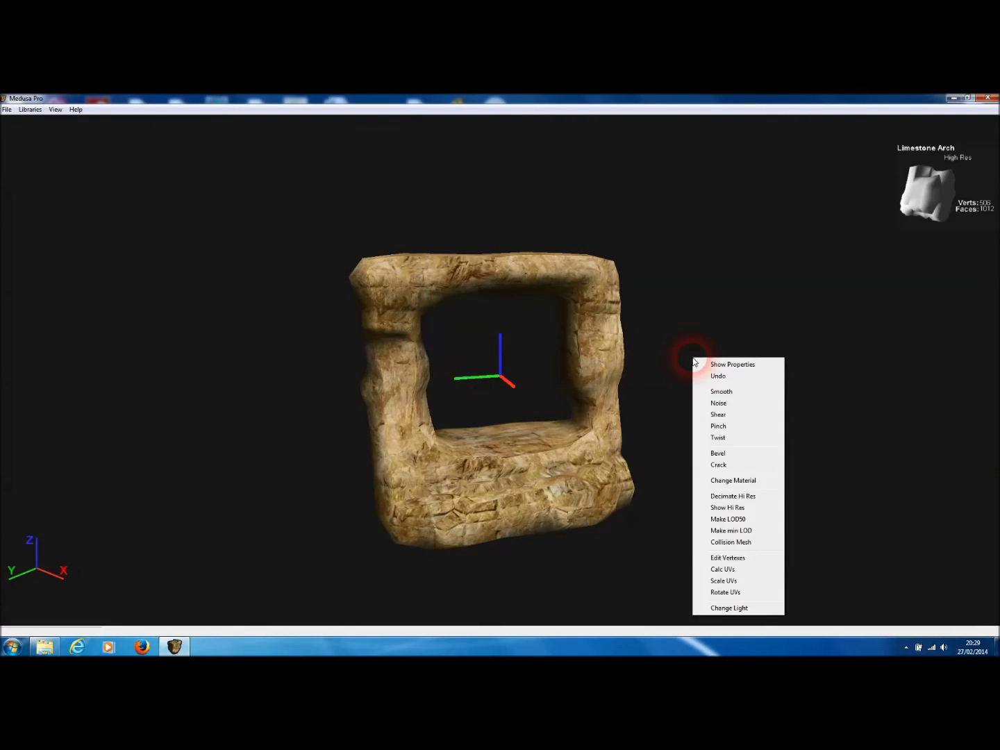
click(721, 568)
click(466, 401)
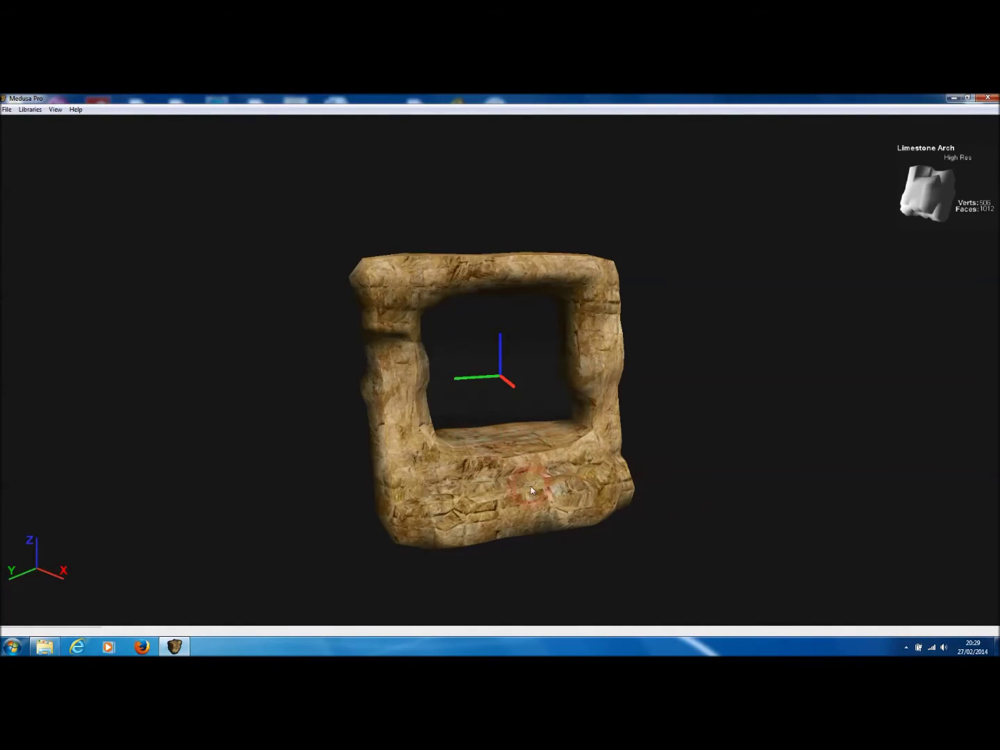
drag(347, 353, 401, 446)
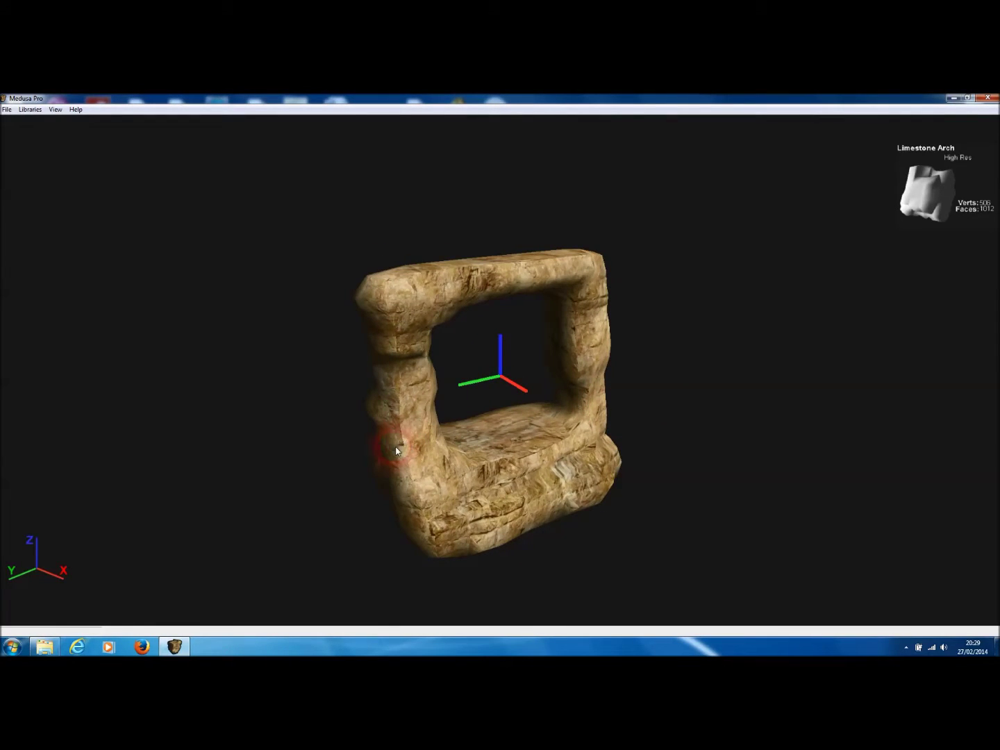
Pinch the arch with a z fraction of 0.6, keeping x and y at 1.
right_click(659, 255)
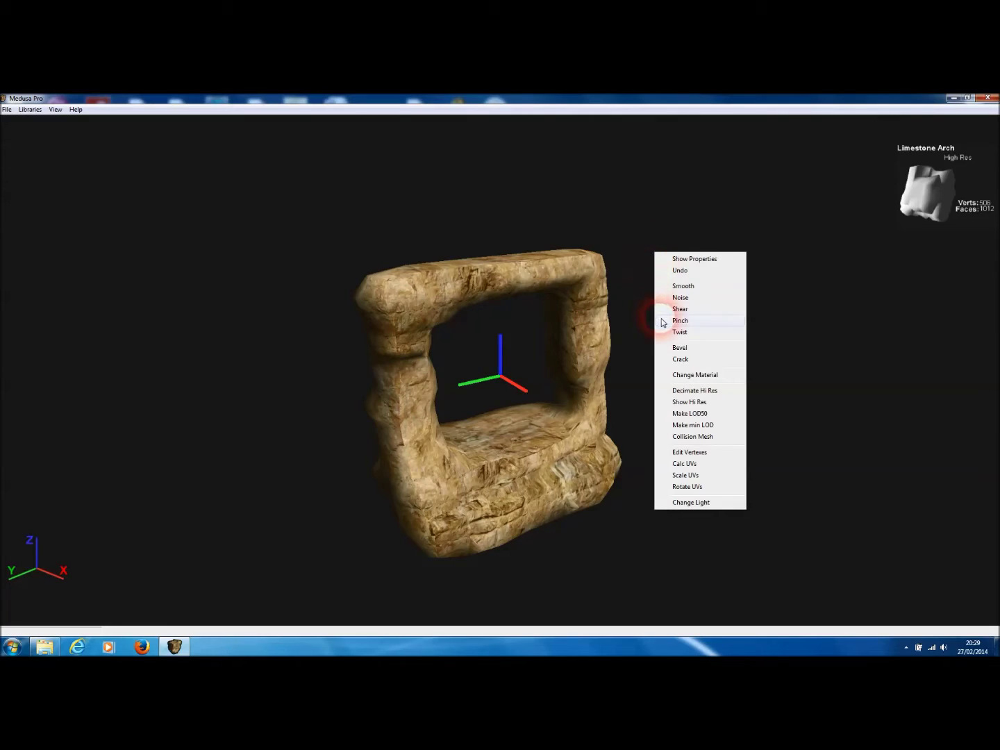
click(680, 322)
click(146, 243)
key(BackSpace)
text(0)
click(153, 252)
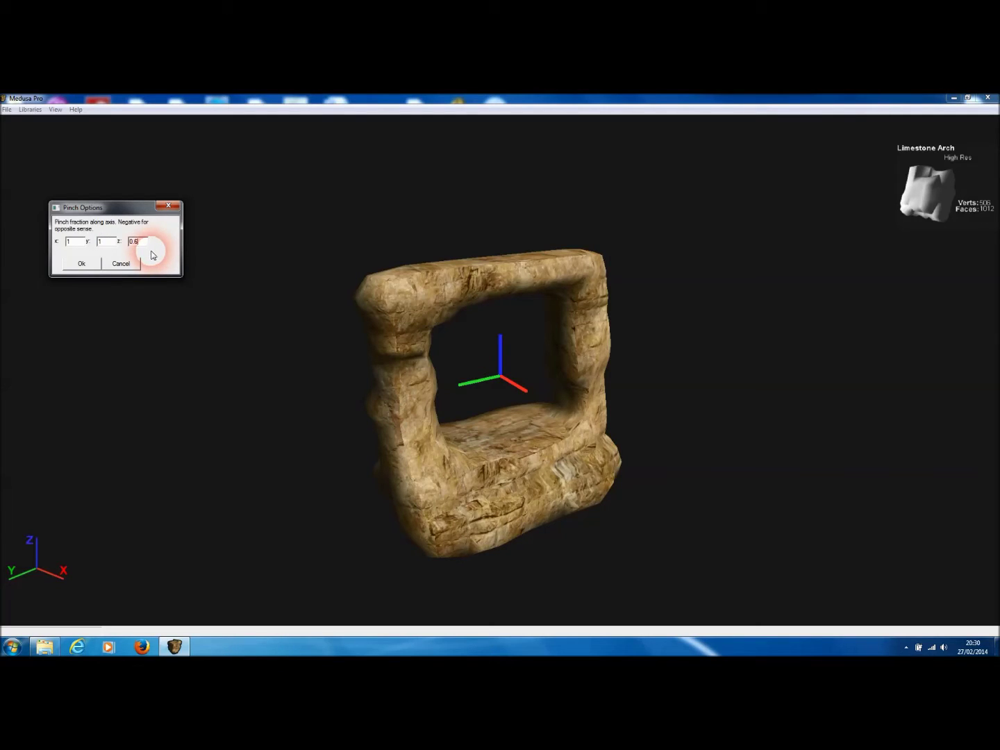
click(82, 263)
drag(294, 405, 514, 389)
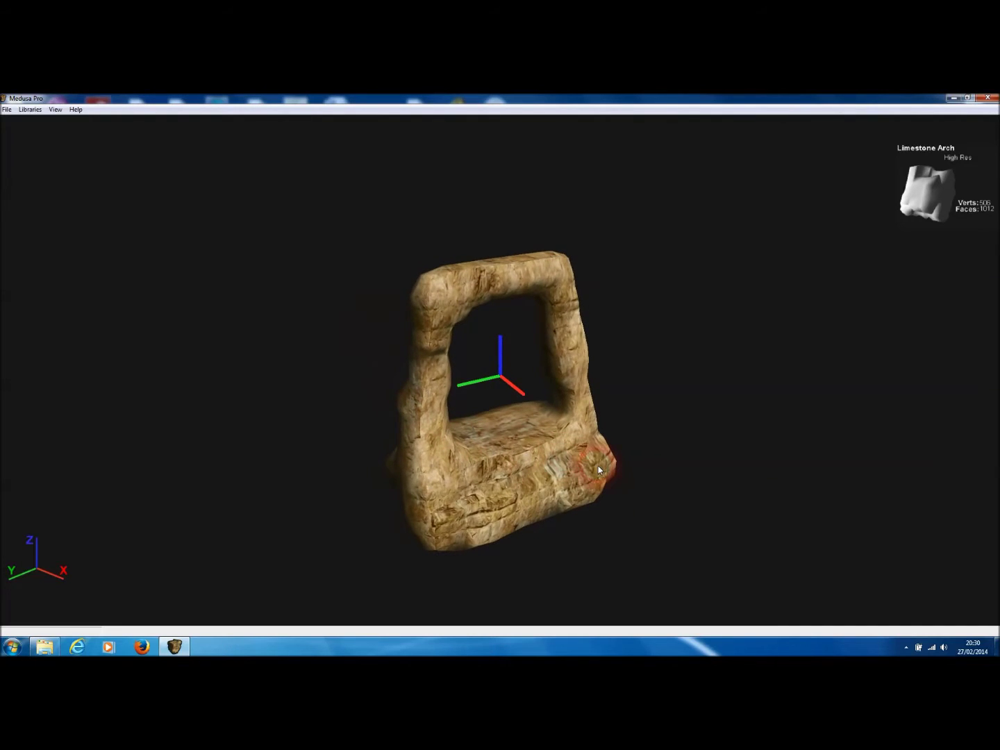
Undo the pinch on the arch.
right_click(672, 273)
click(696, 287)
click(456, 398)
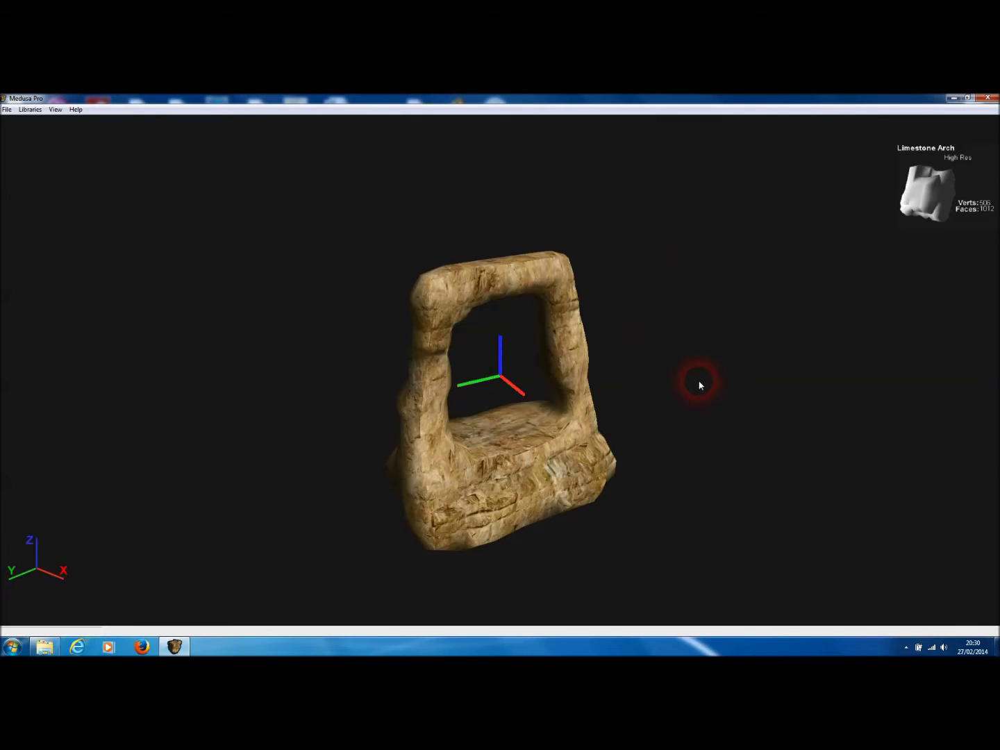
Twist the arch about the z axis by an angle of 90.
right_click(654, 255)
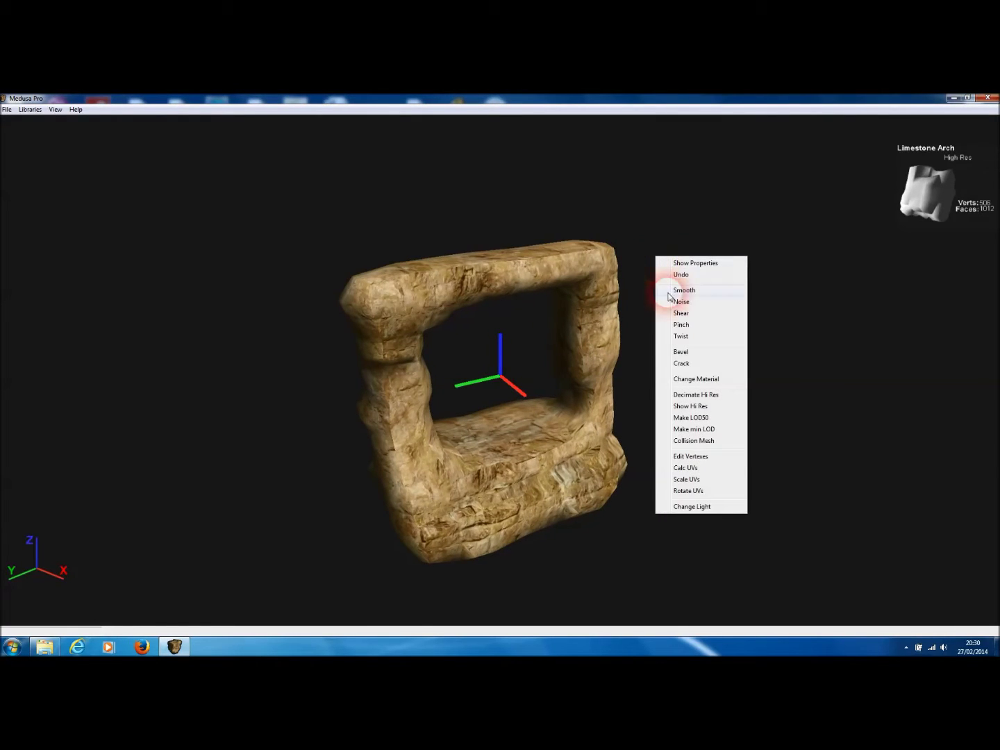
click(691, 337)
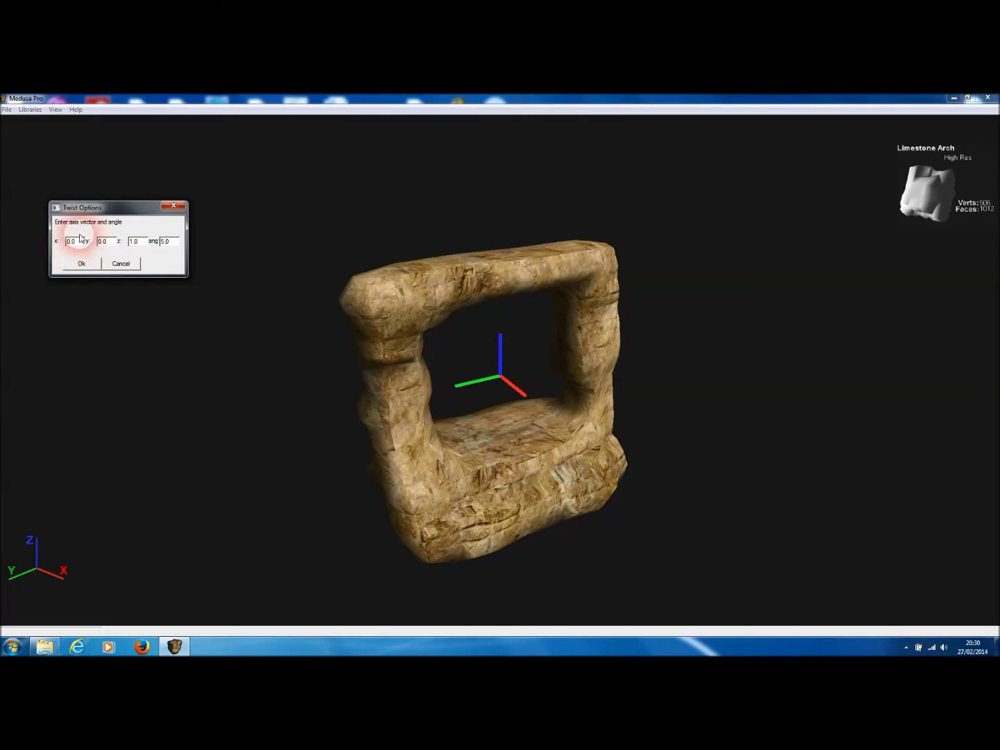
drag(176, 247, 153, 247)
text(90)
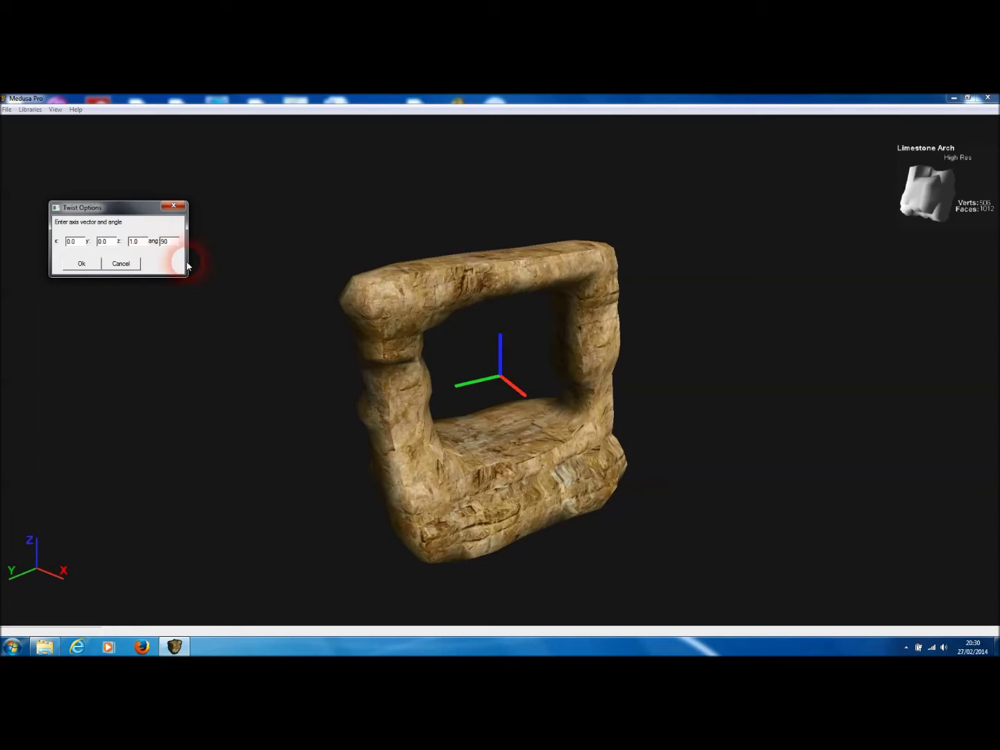
click(81, 263)
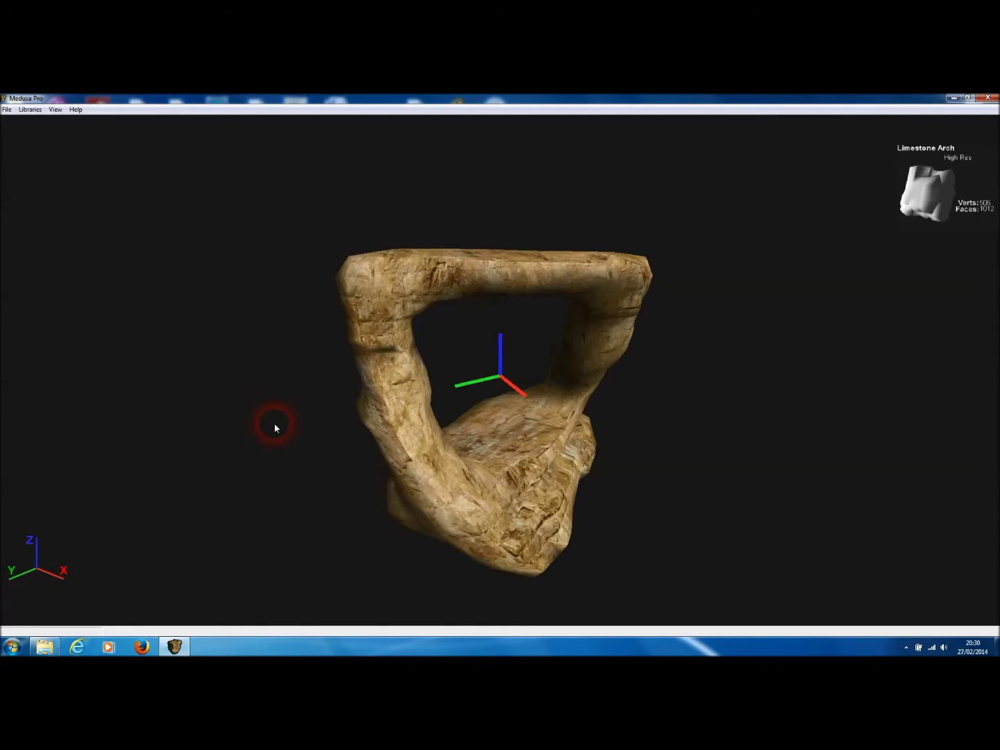
drag(259, 392, 324, 331)
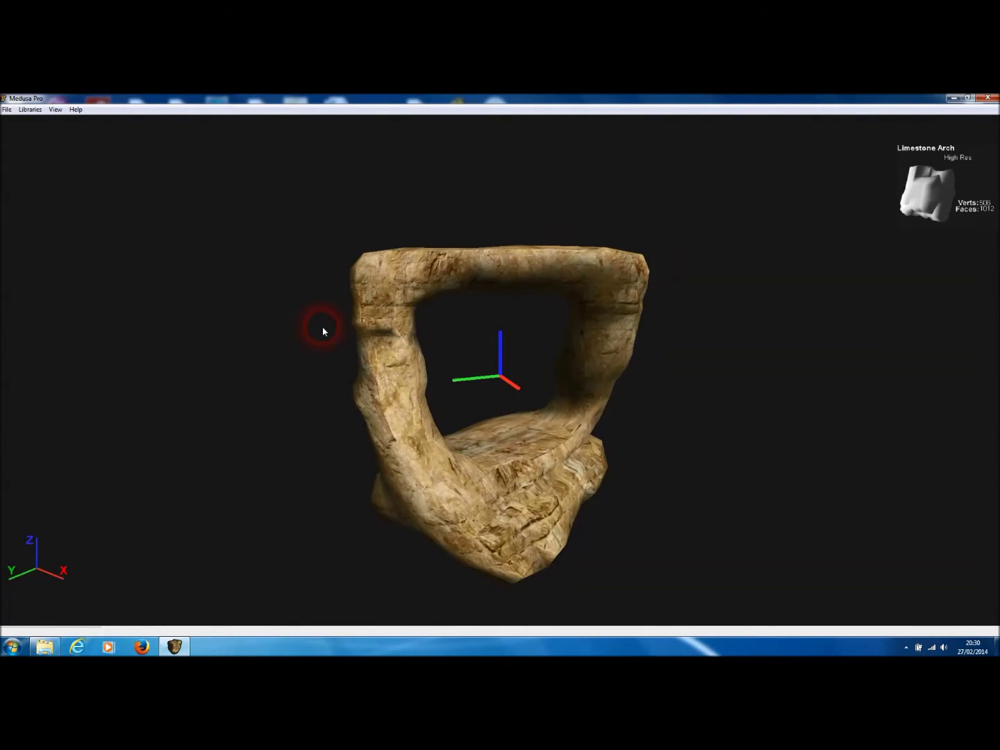
Undo the twist on the arch.
right_click(678, 271)
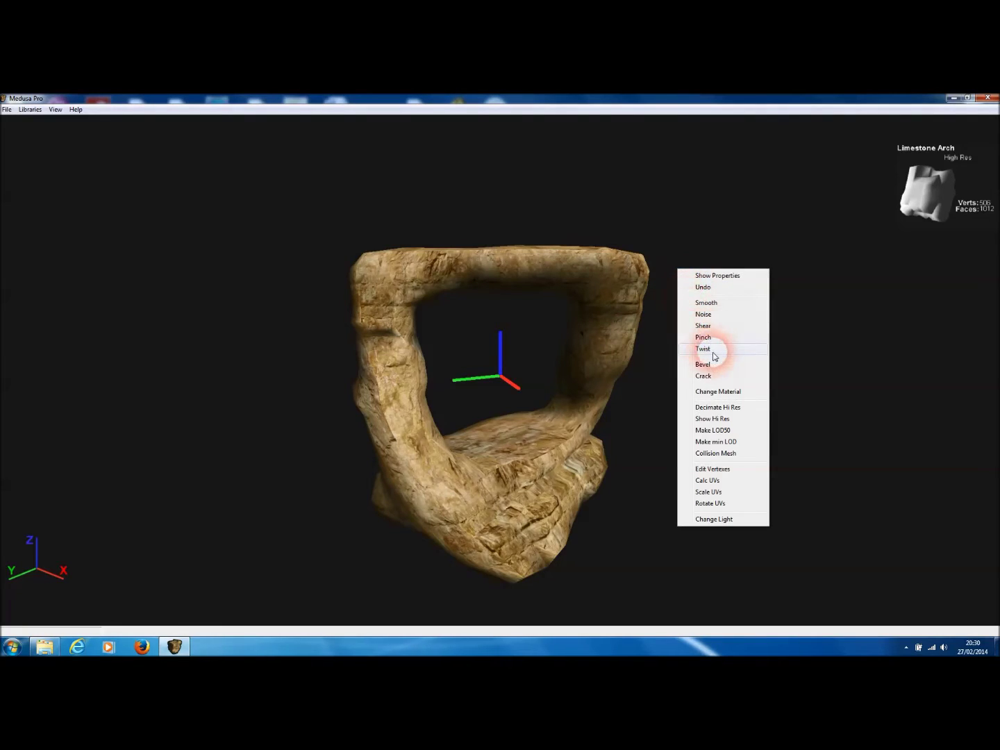
click(703, 287)
click(461, 402)
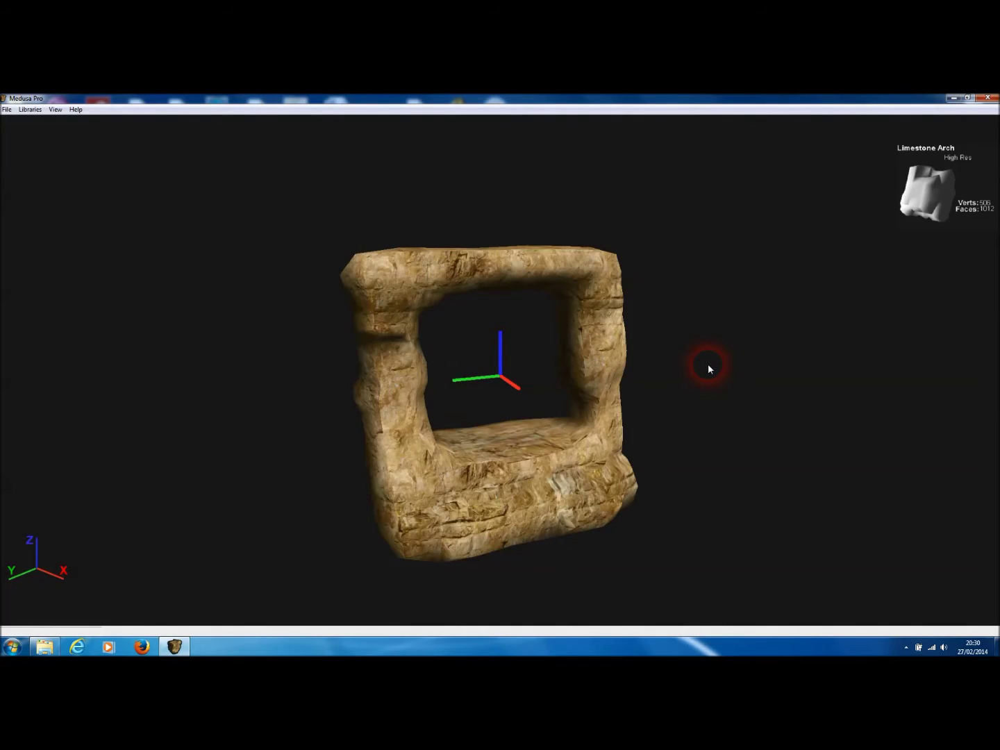
Crack the arch using the Bedding Parallel start orientation and inspect the cracked pillars from several angles.
drag(707, 364, 466, 363)
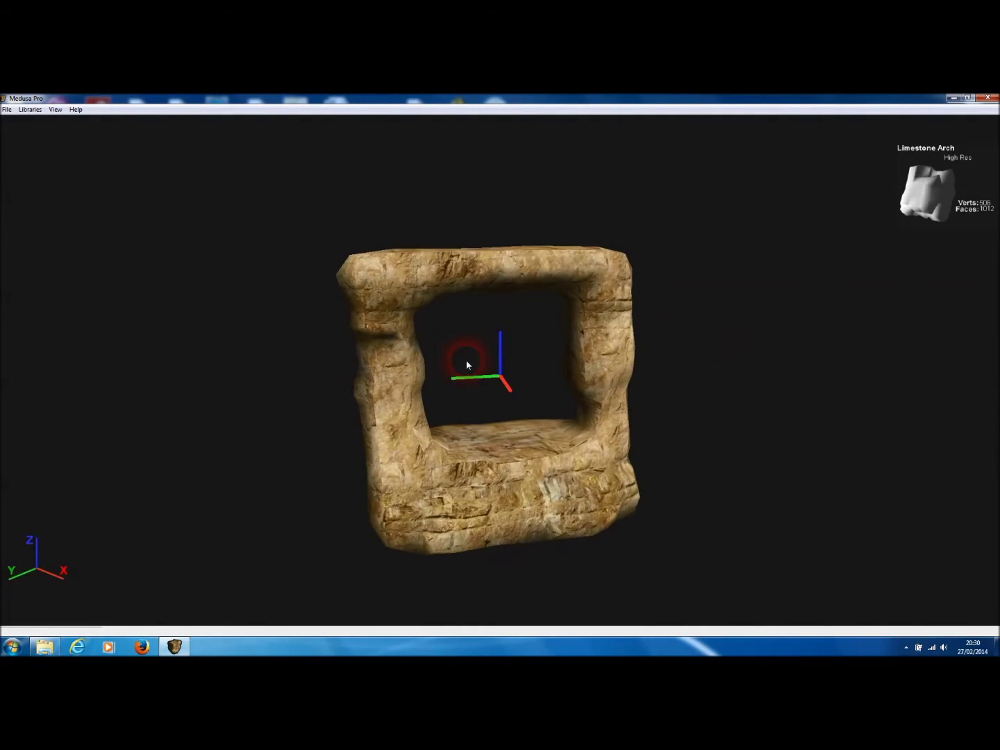
right_click(667, 259)
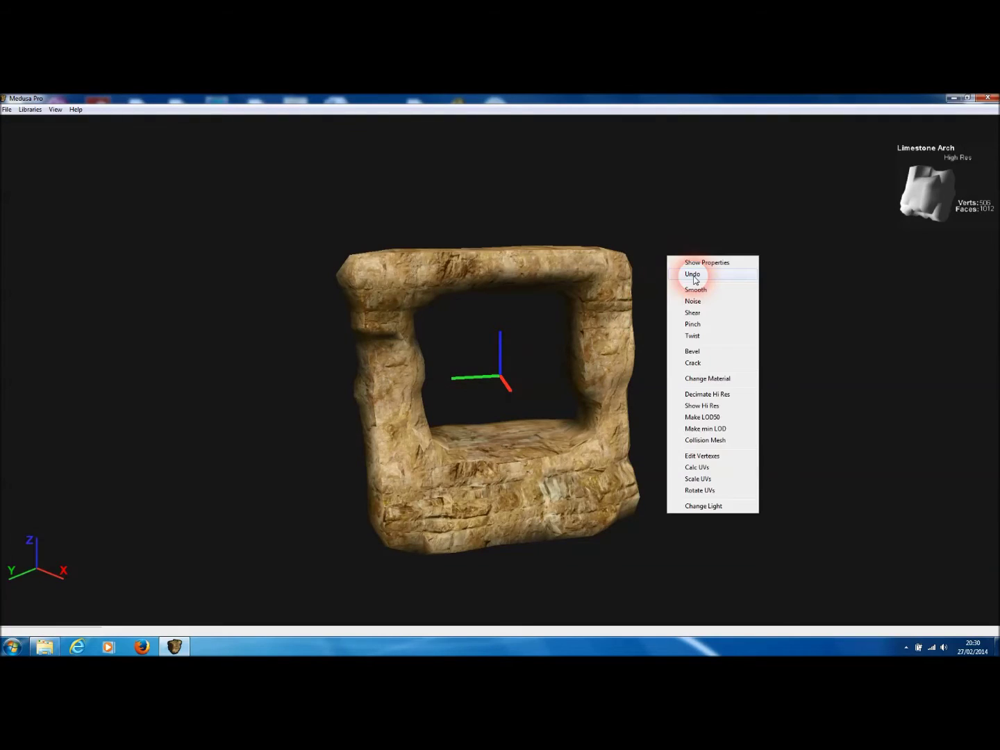
click(694, 363)
drag(593, 386, 760, 261)
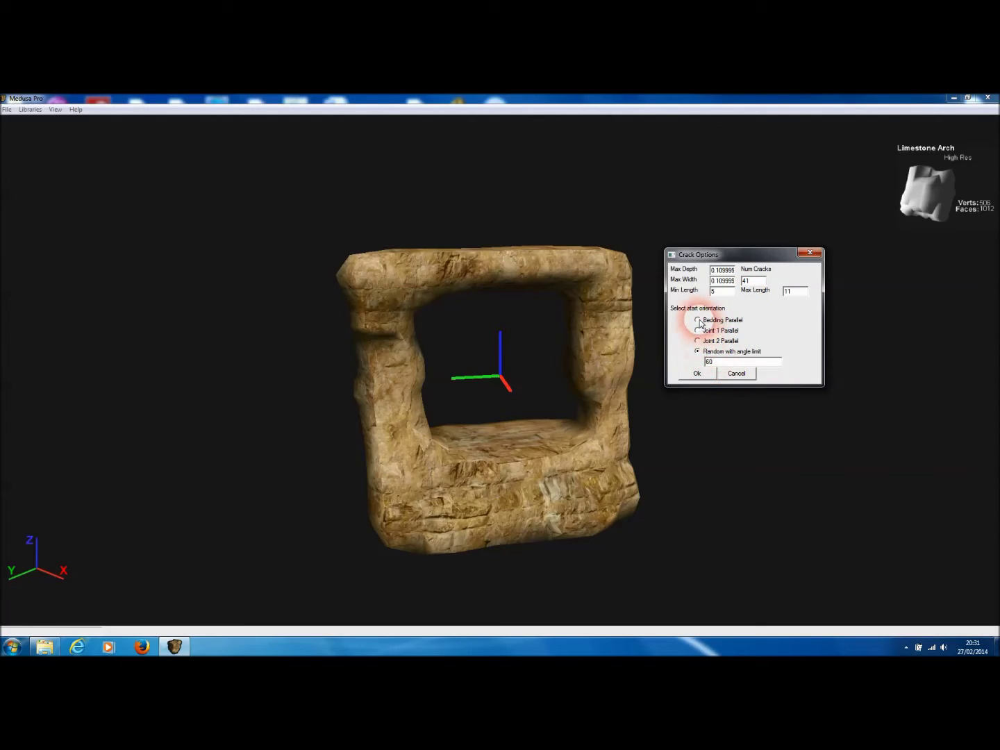
click(723, 320)
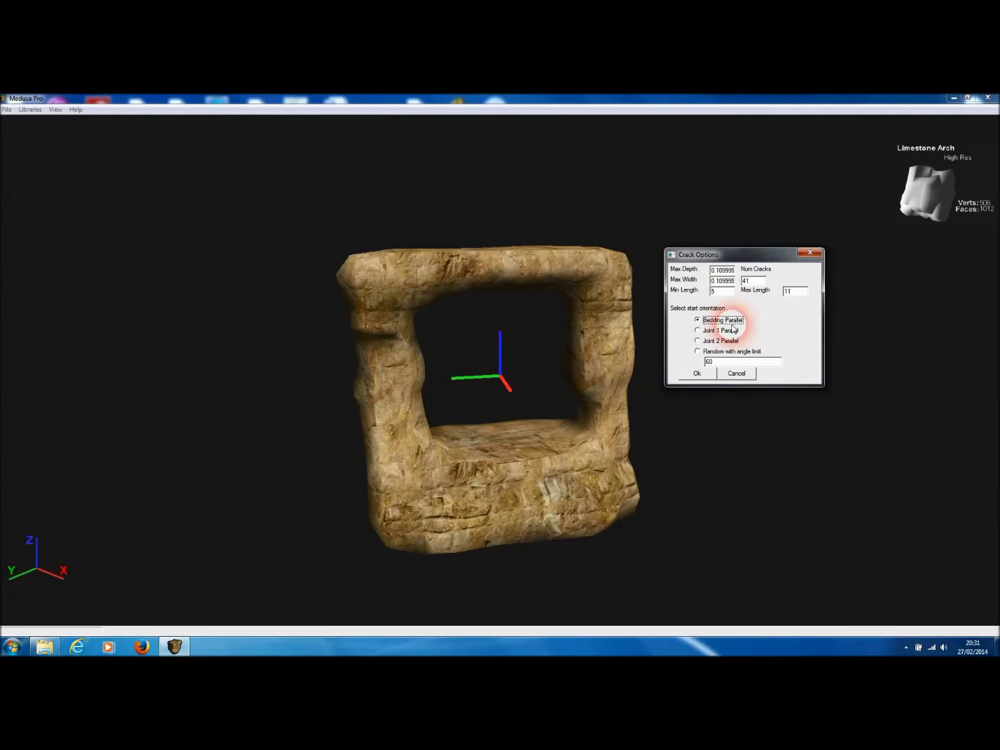
click(703, 376)
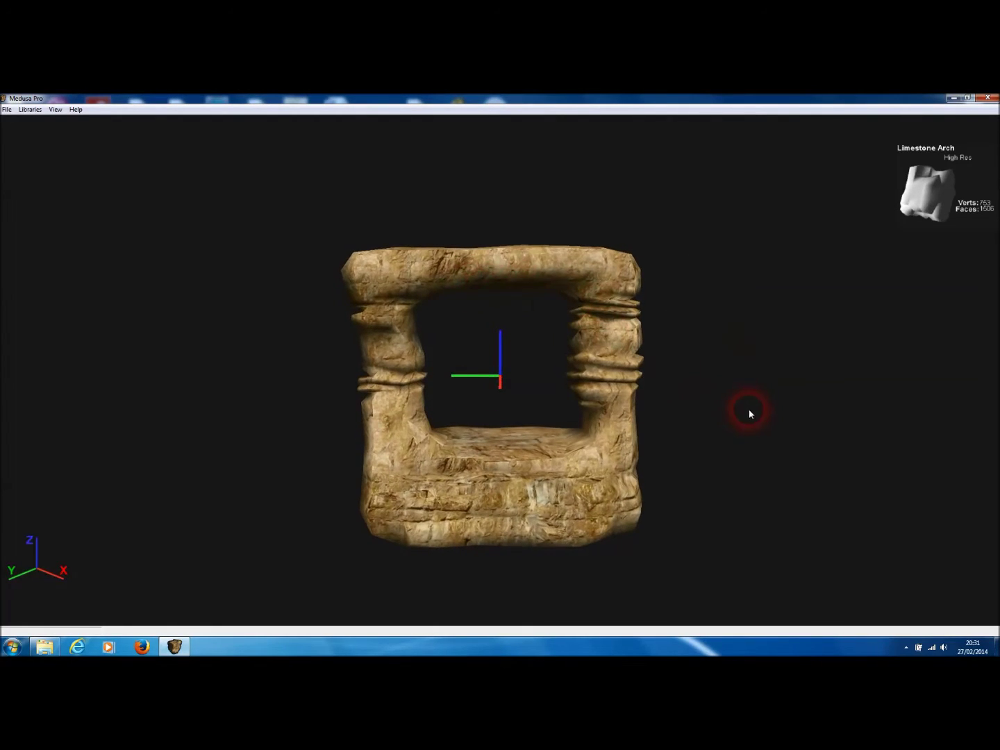
drag(749, 411, 484, 404)
drag(734, 364, 553, 296)
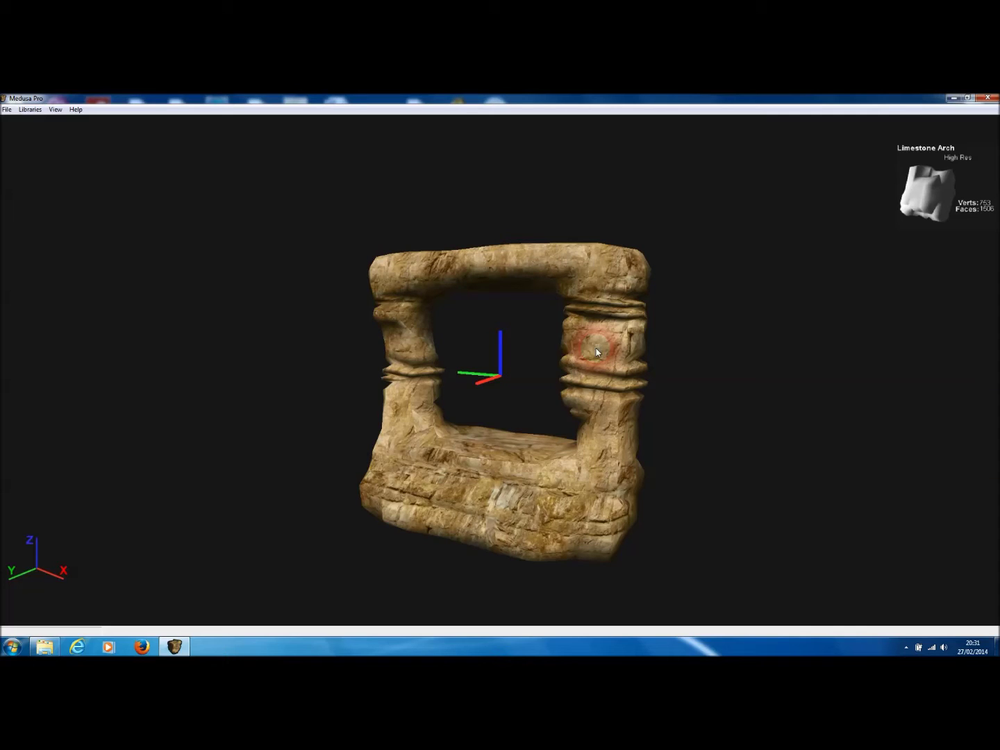
drag(596, 353, 551, 502)
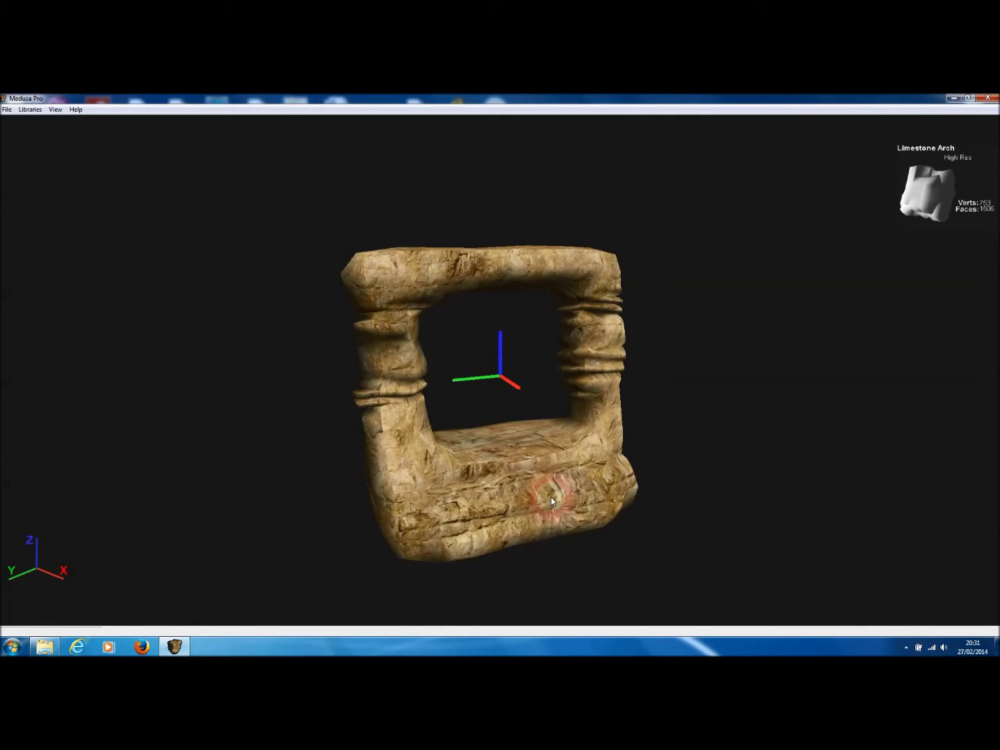
drag(477, 446, 653, 481)
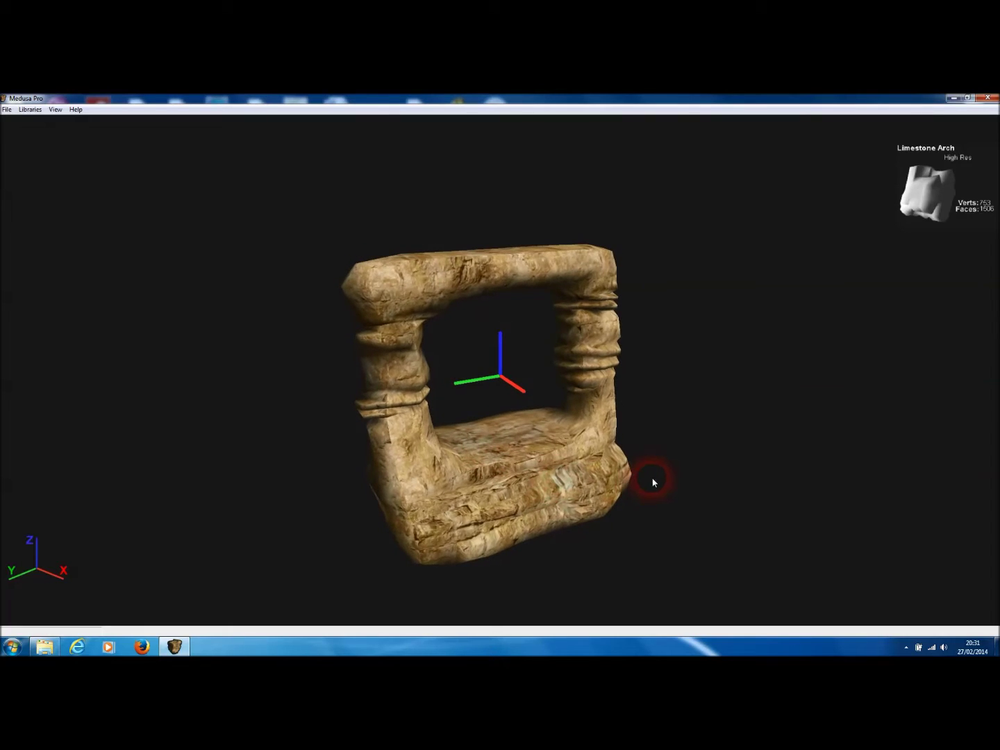
Create a new random rock from the Medusalite Rock [Crags] preset in the Rock Library.
click(7, 110)
click(22, 121)
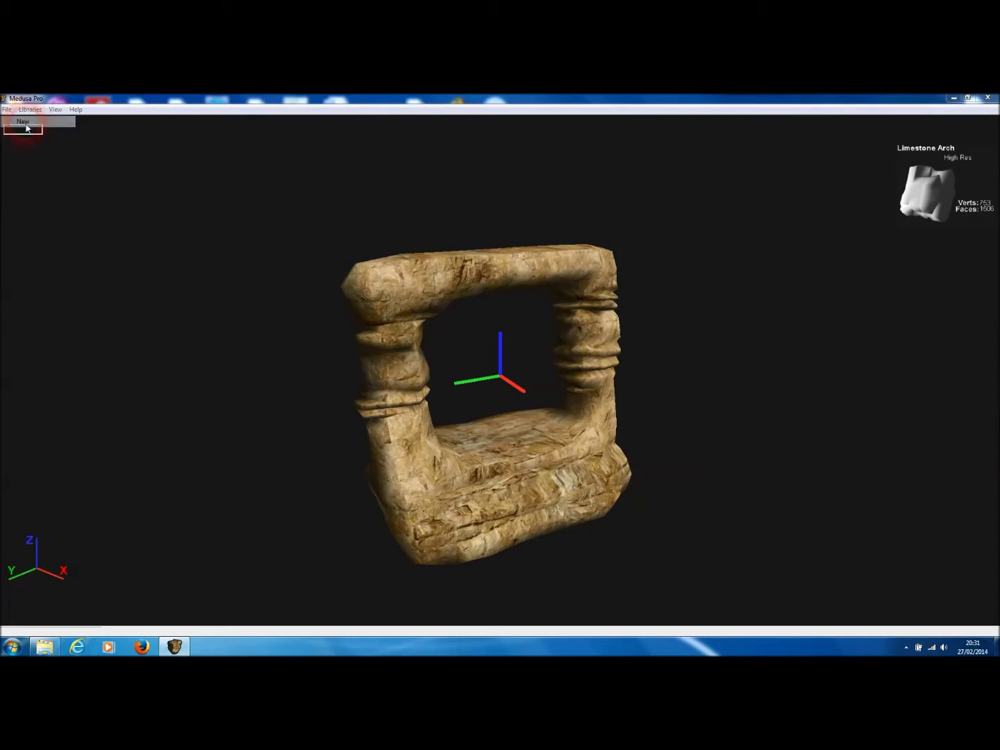
click(195, 320)
click(264, 259)
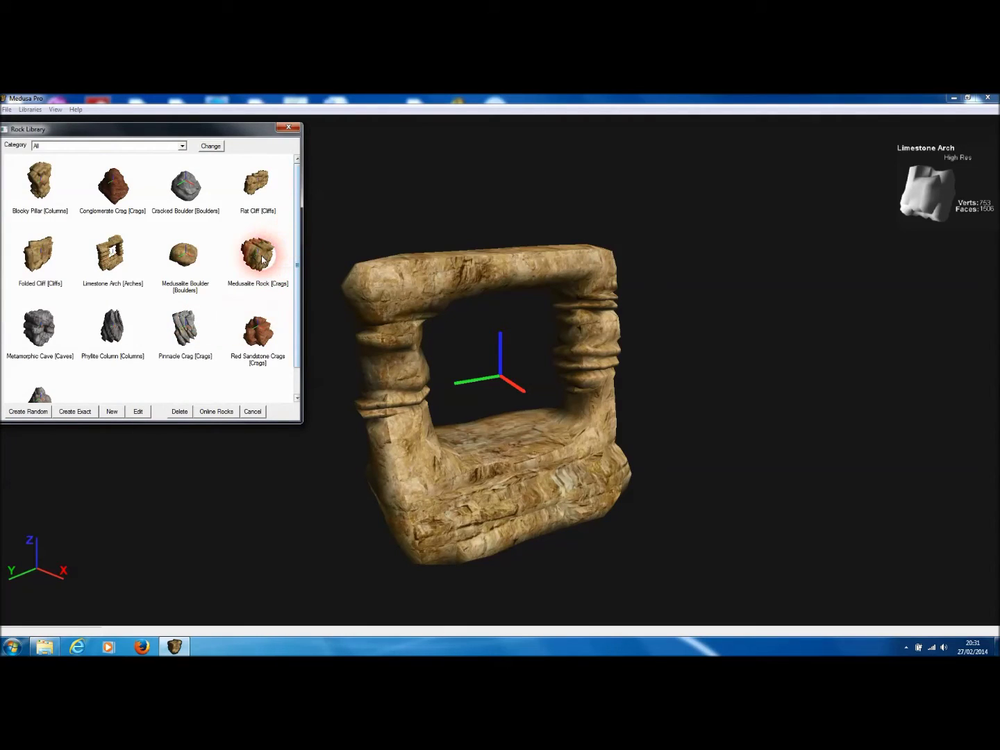
click(266, 285)
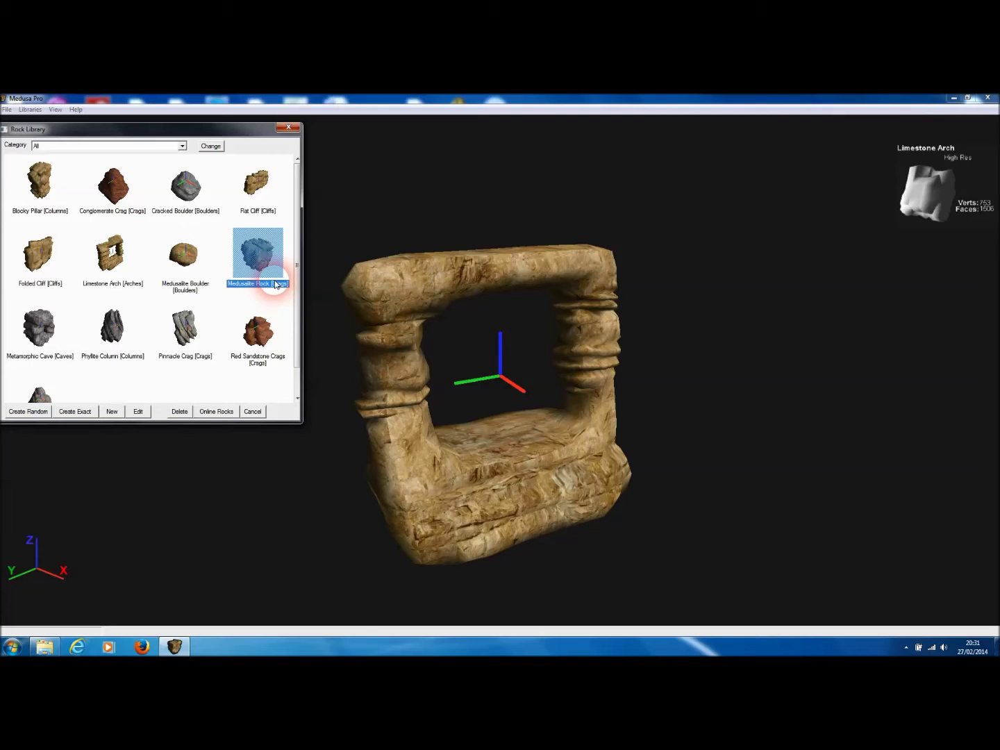
click(34, 414)
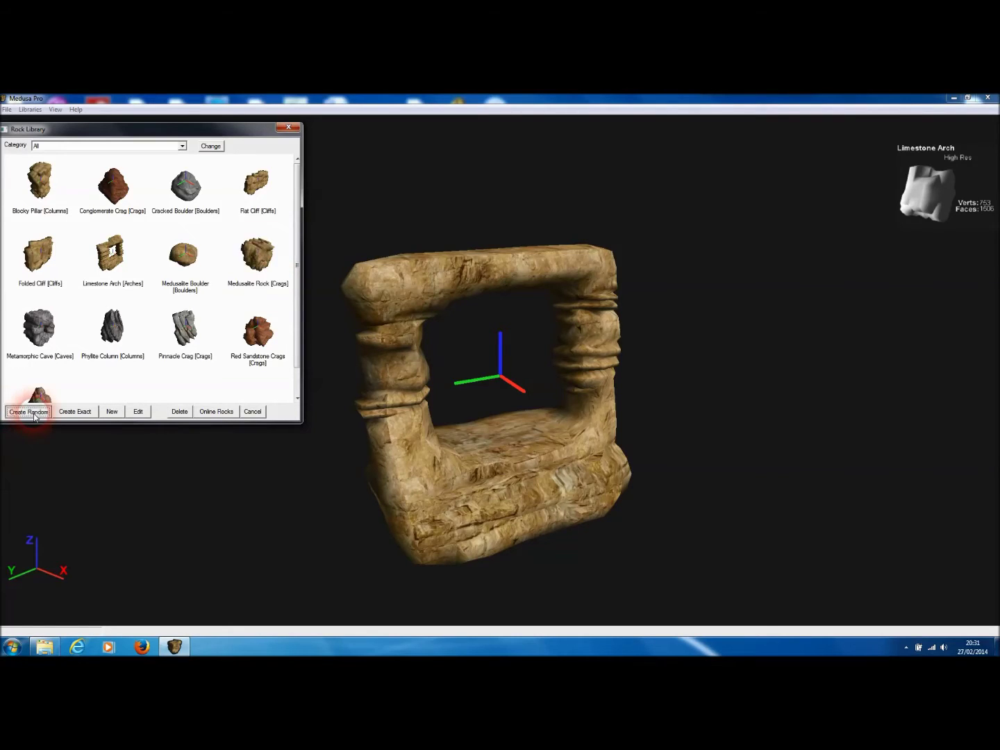
Generate the LOD50 version of the Medusalite rock, inspect it, and switch back to the high-res mesh.
middle_drag(323, 479, 665, 362)
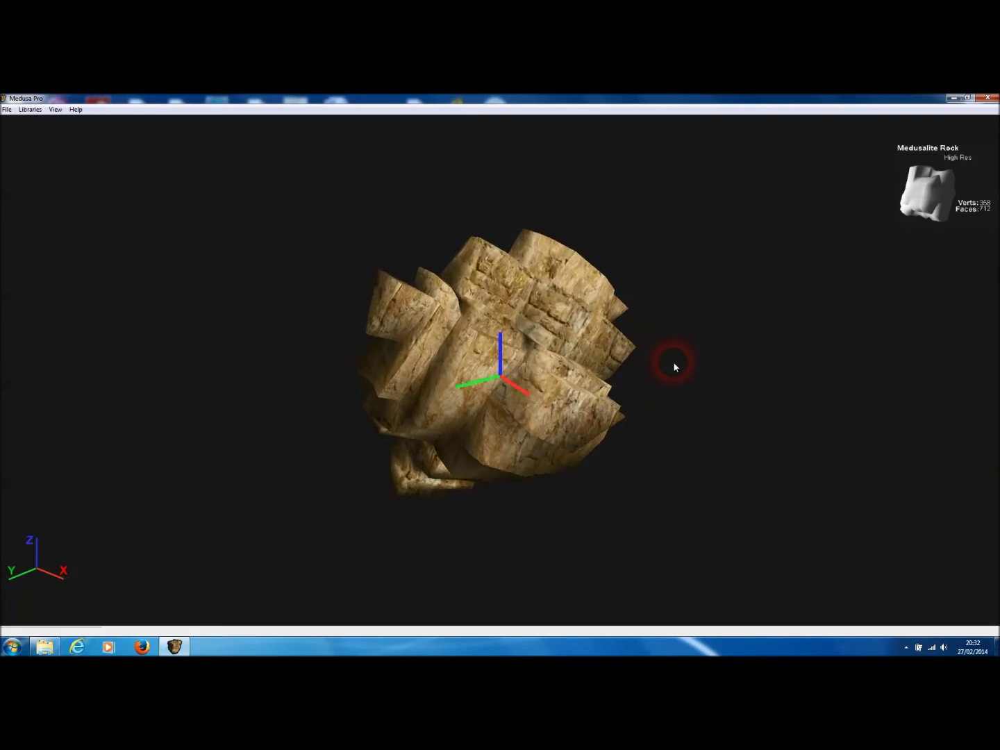
right_click(690, 346)
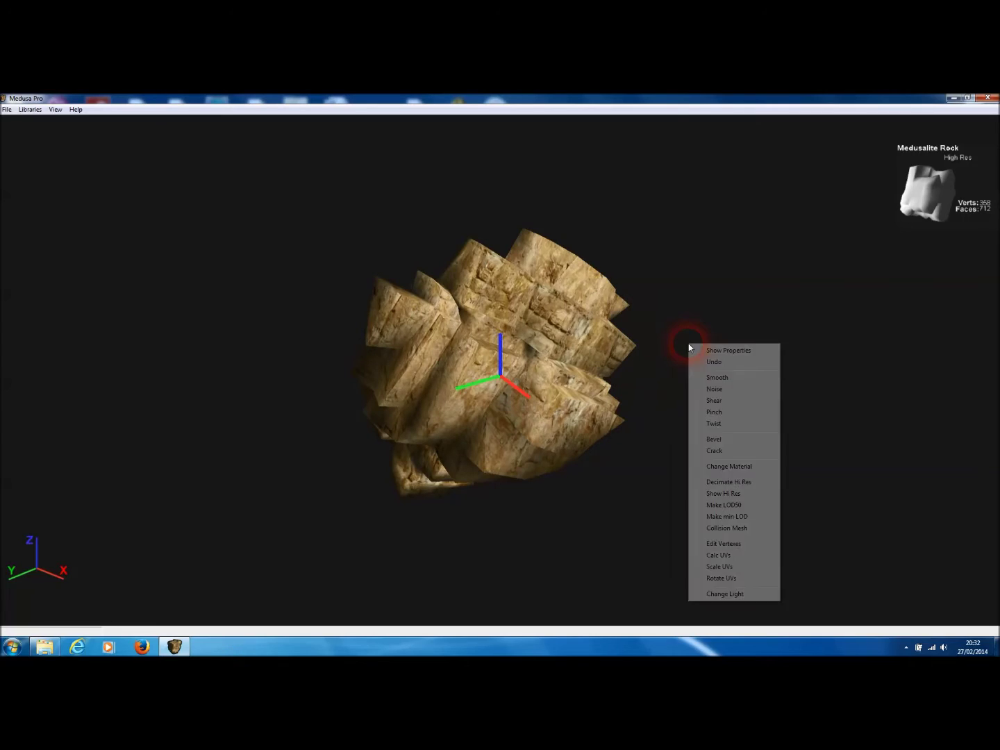
click(729, 505)
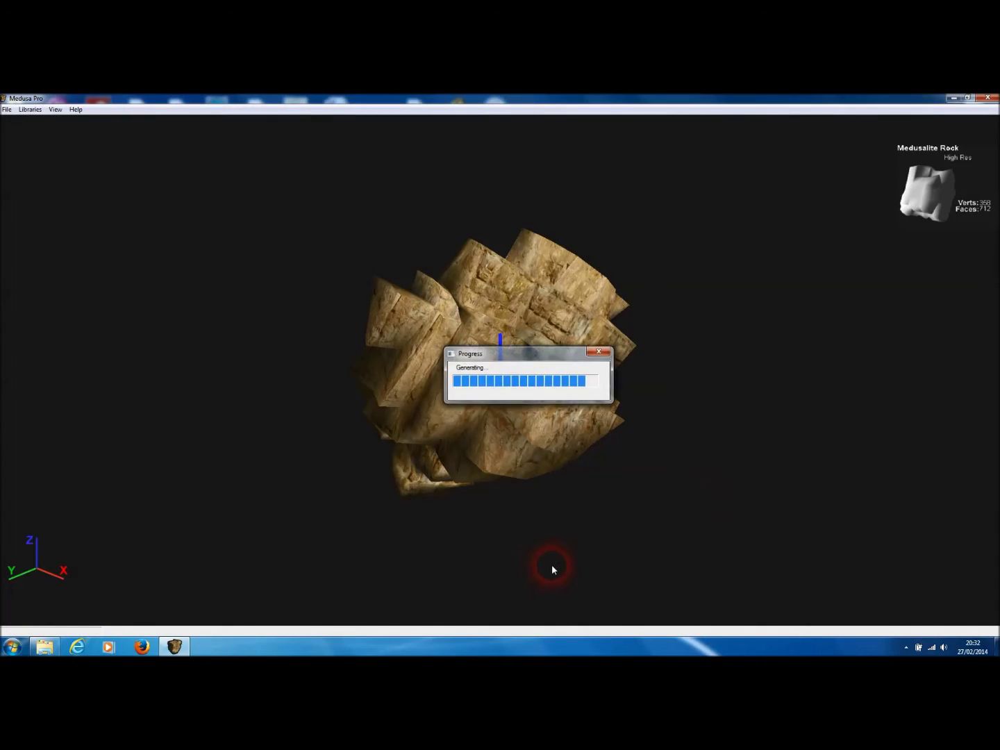
middle_drag(660, 462, 515, 419)
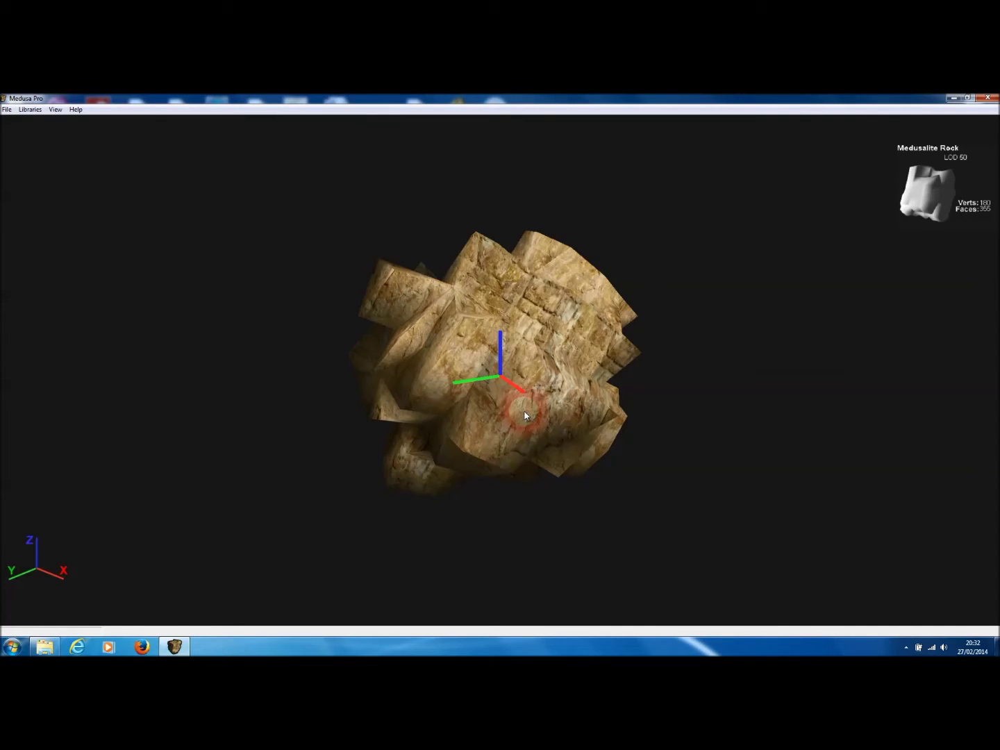
middle_drag(524, 415, 705, 366)
right_click(704, 366)
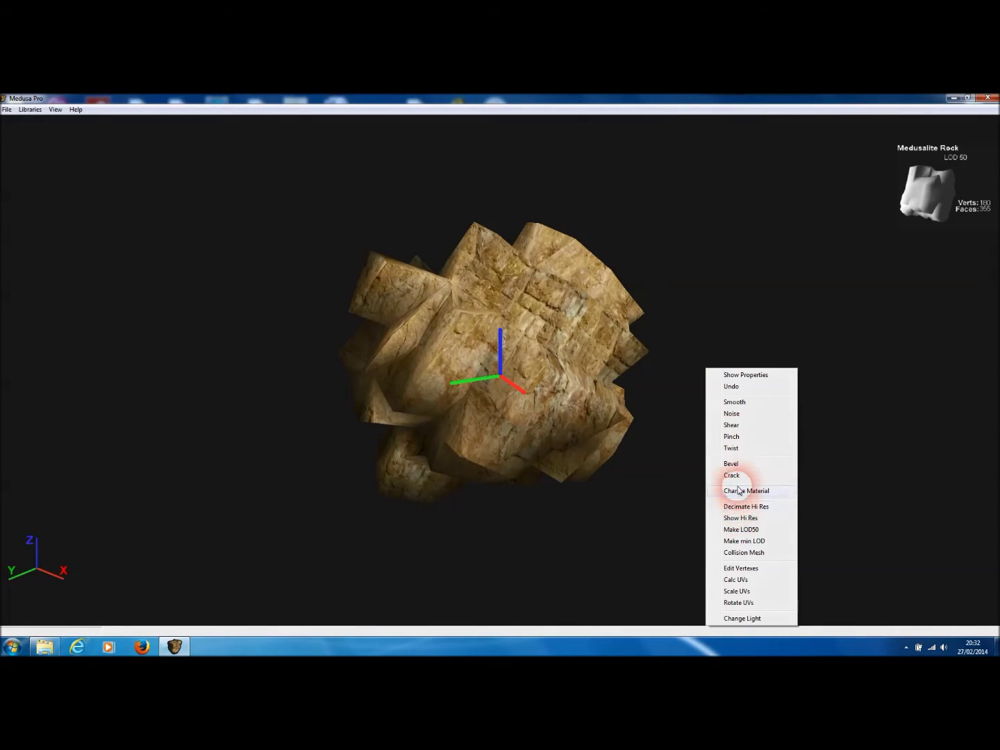
click(730, 524)
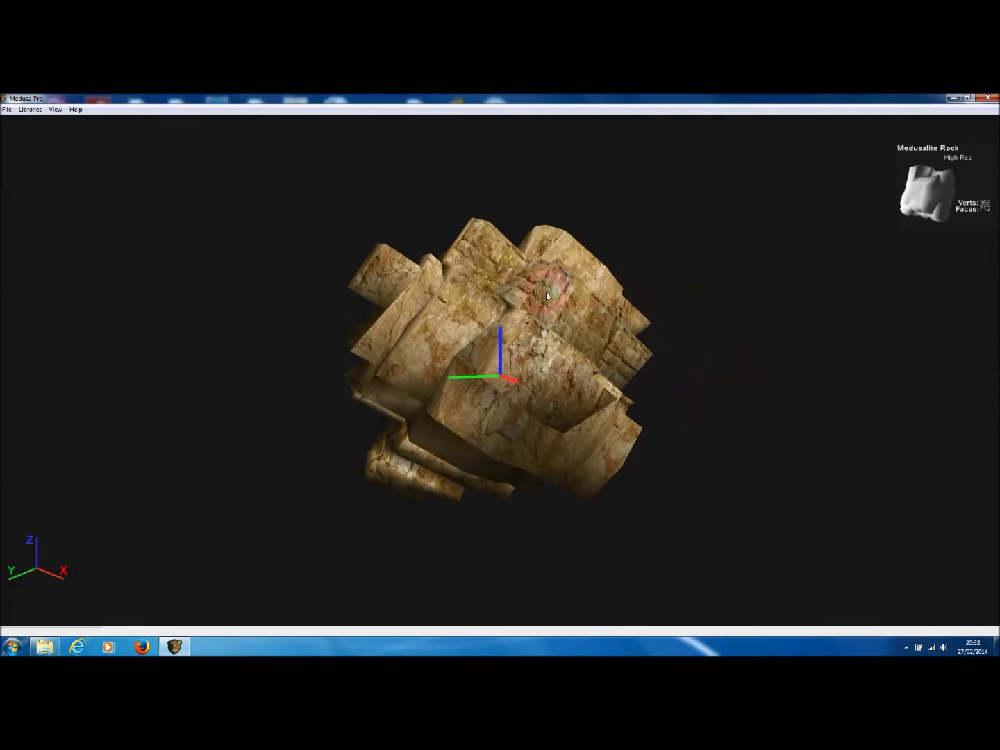
Decimate the high-res rock mesh with a target poly fraction of 0.9 and inspect it.
right_click(734, 326)
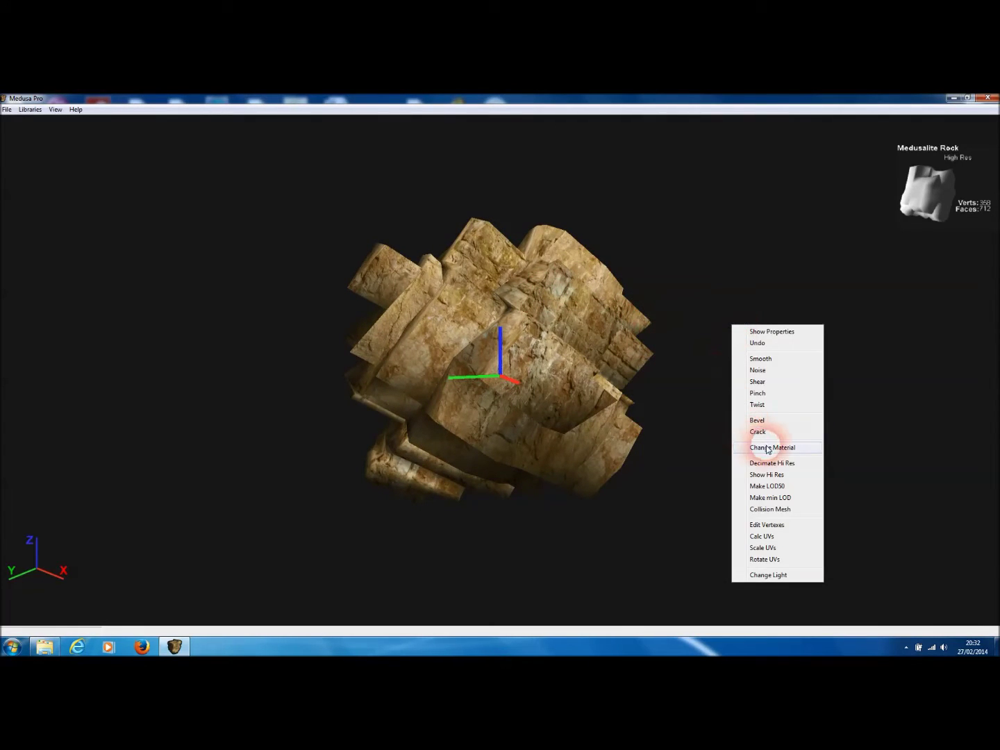
click(777, 464)
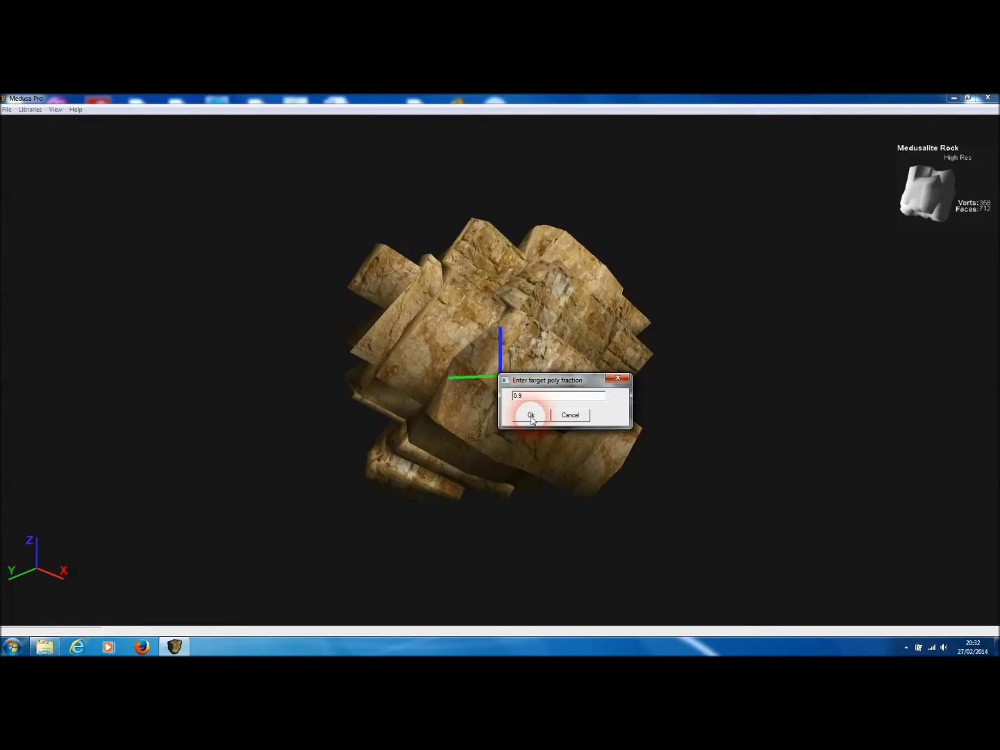
click(531, 415)
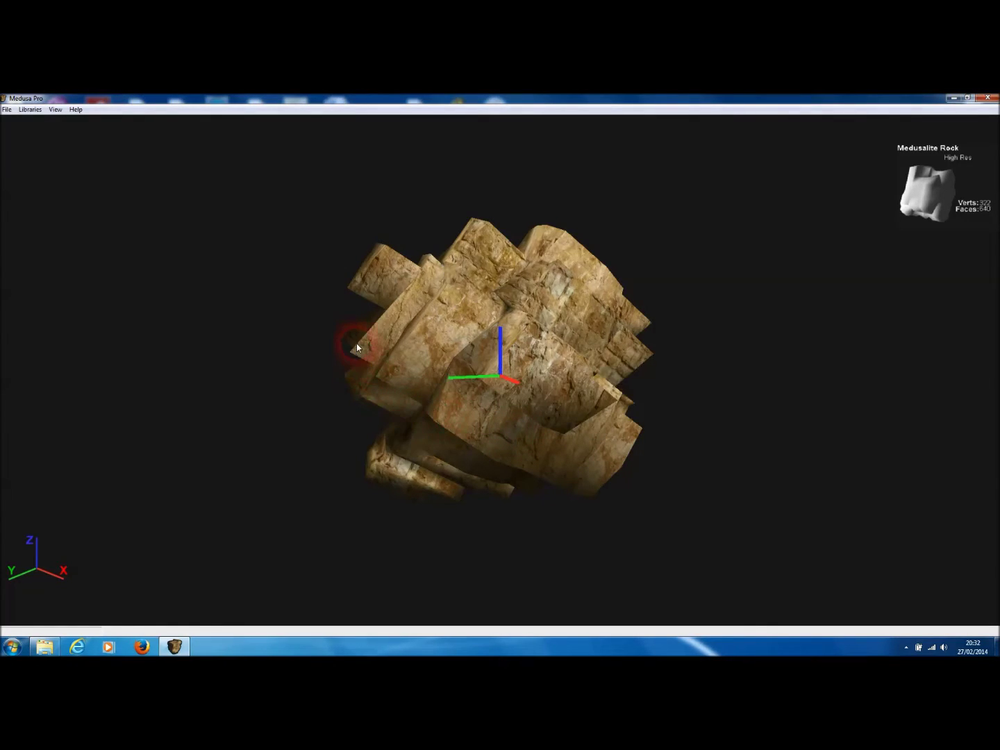
drag(347, 334, 366, 343)
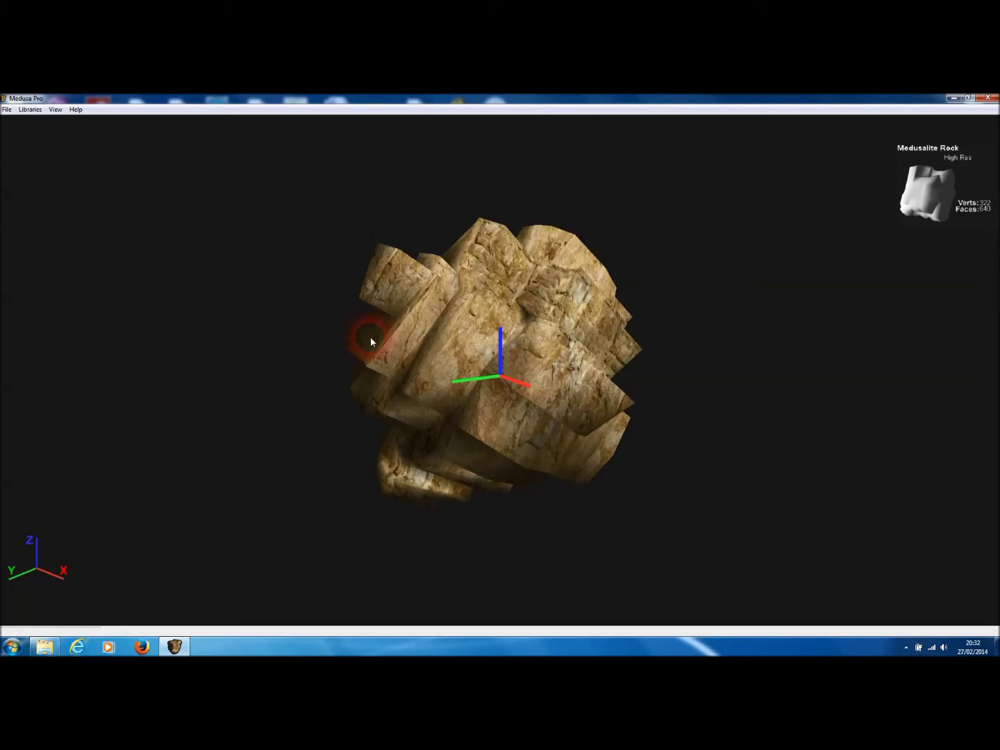
drag(550, 266, 332, 357)
Generate a collision mesh for the rock with a target poly fraction of 0.4.
right_click(715, 327)
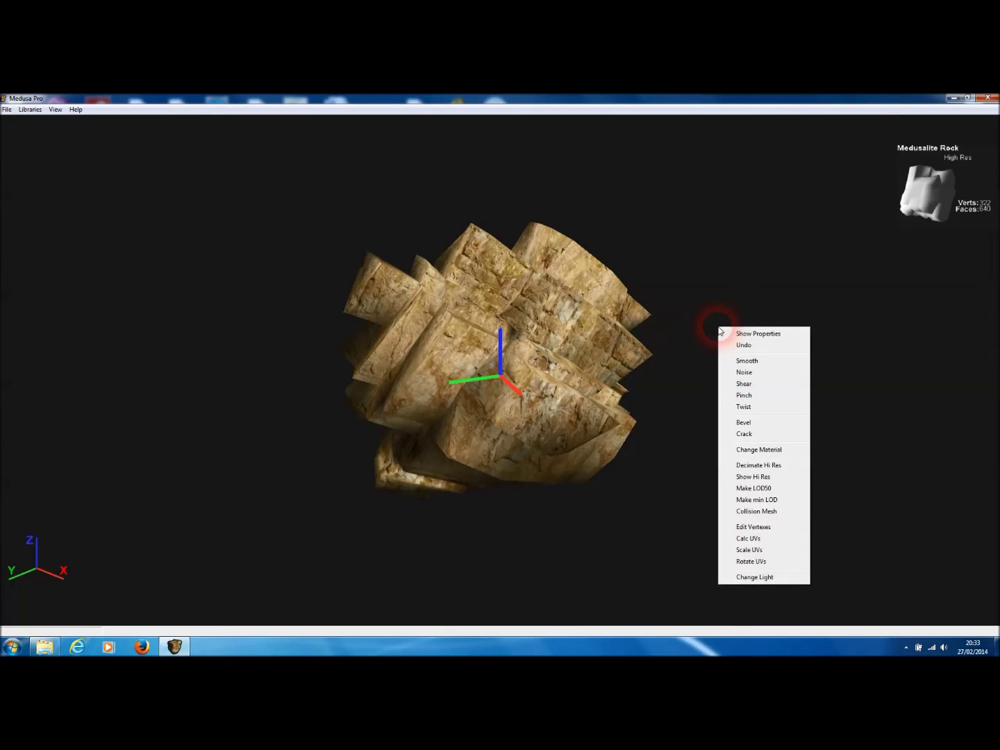
click(759, 465)
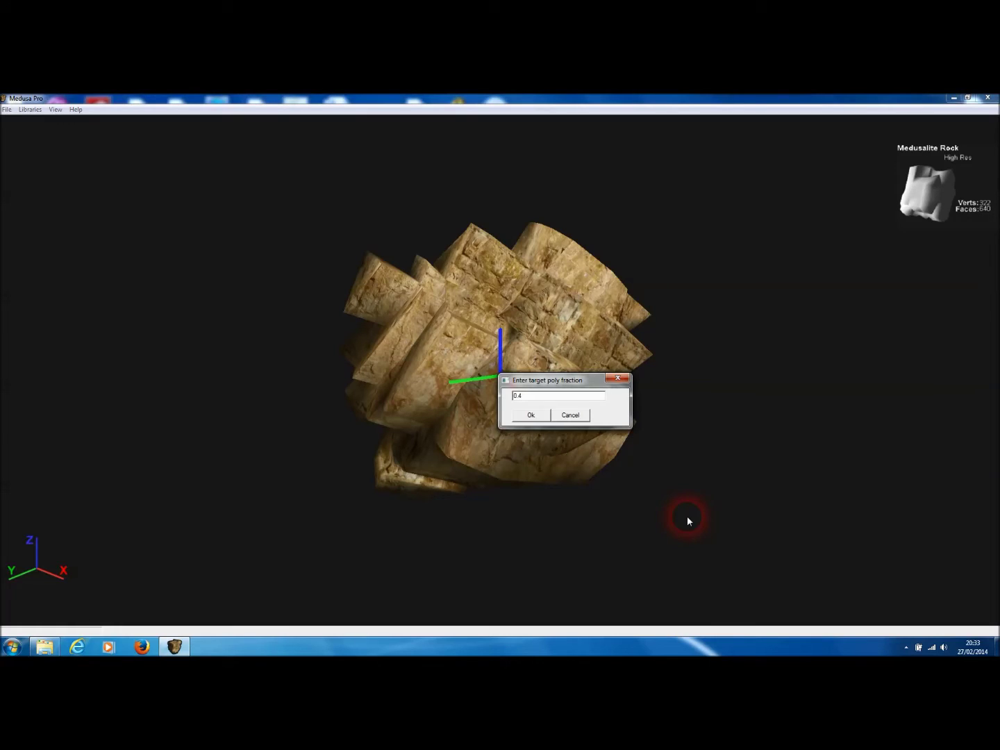
click(531, 415)
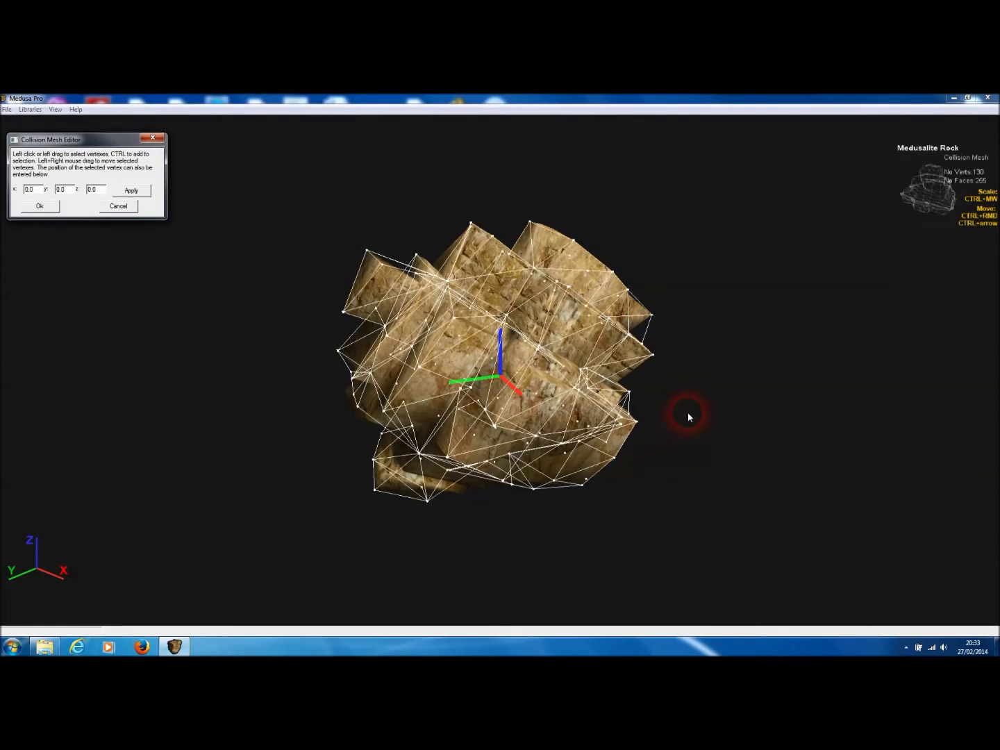
Try moving one outer vertex of the collision mesh outward, and cancel the collision mesh editor without keeping changes.
right_drag(566, 491, 563, 352)
click(623, 279)
drag(623, 279, 643, 277)
right_drag(721, 313, 391, 358)
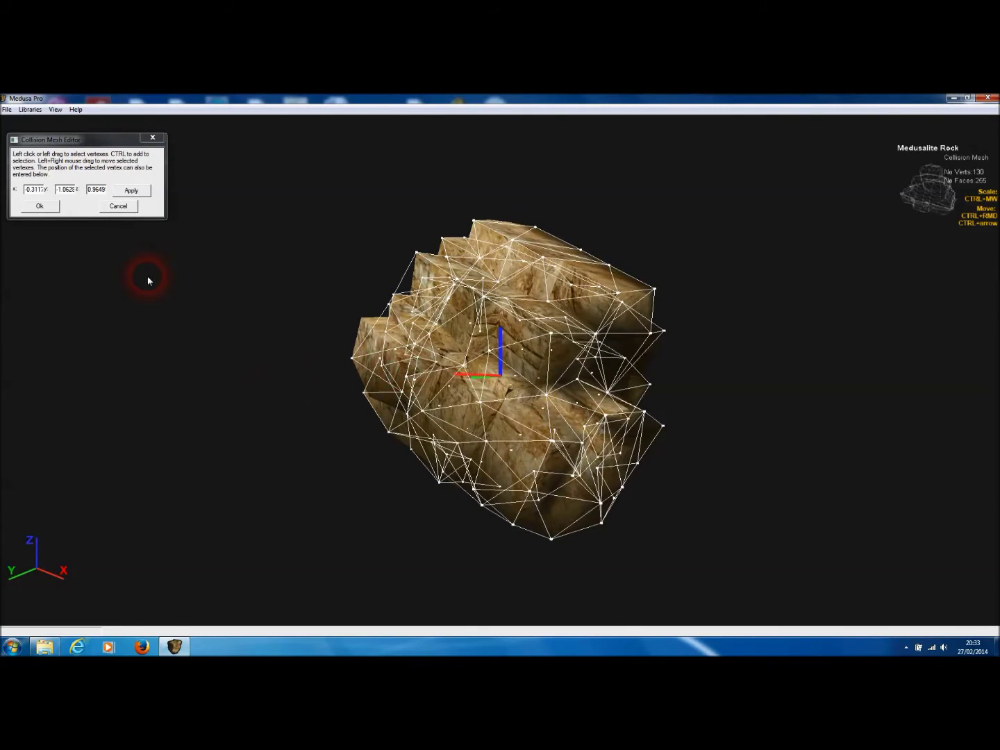
click(125, 207)
click(497, 400)
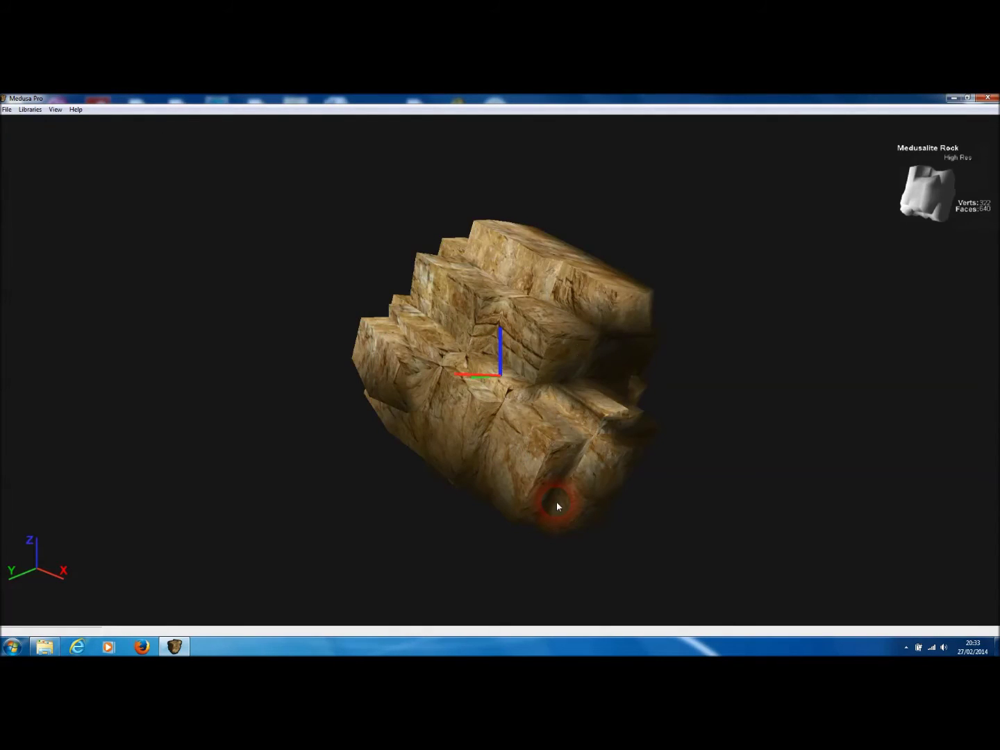
Open the rock model for vertex editing and try pulling one vertex on its upper edge outward.
right_click(744, 340)
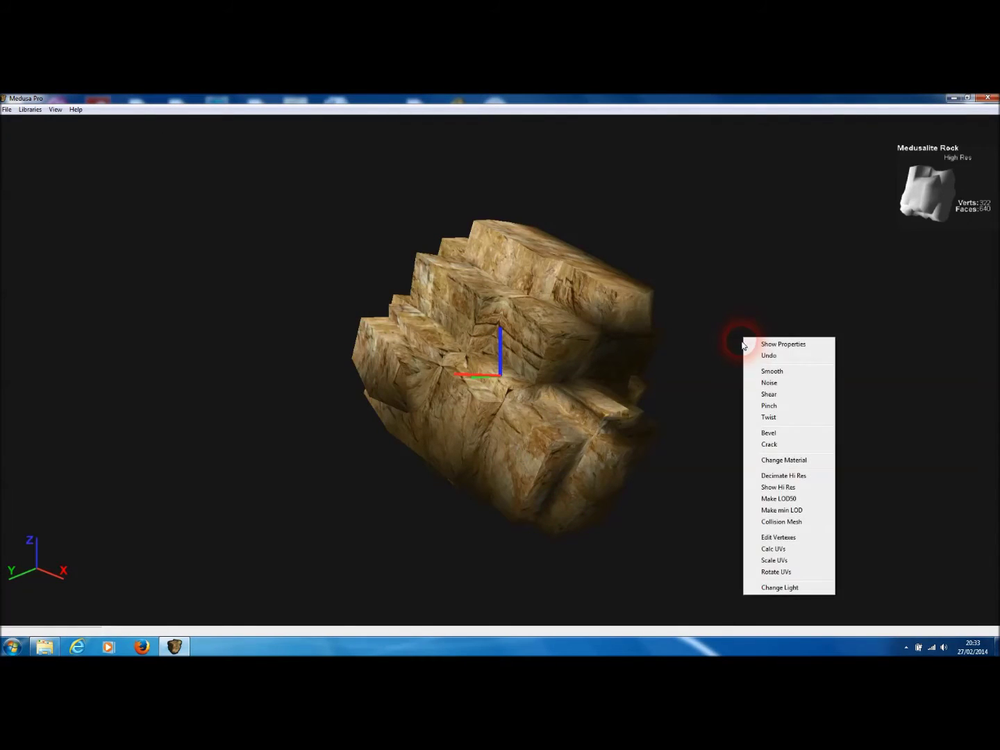
click(769, 537)
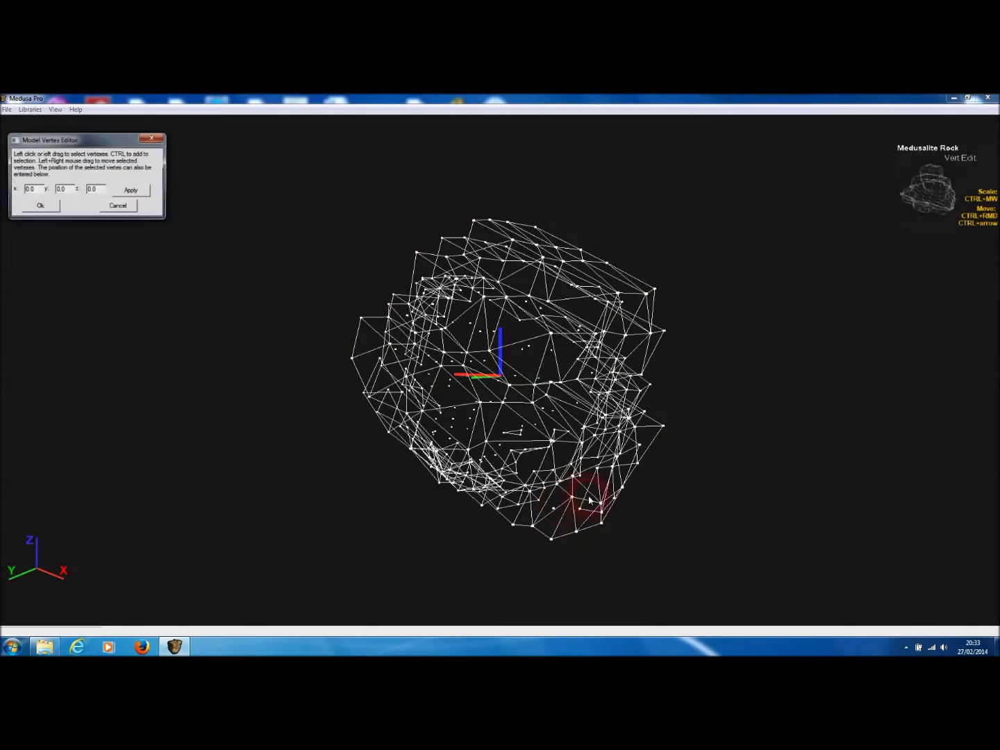
right_drag(595, 429, 438, 338)
drag(532, 211, 588, 211)
click(588, 210)
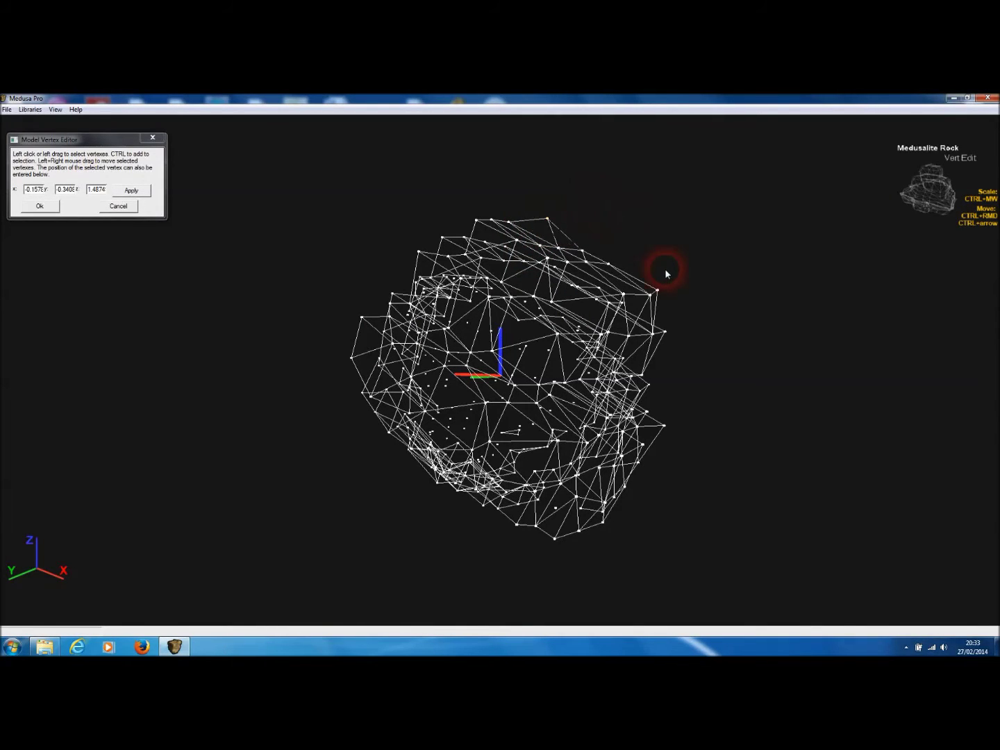
right_drag(714, 347, 721, 333)
Box-select a group of vertices on the rock's upper slab and view the selection from other angles.
drag(535, 236, 615, 268)
right_drag(705, 342, 680, 259)
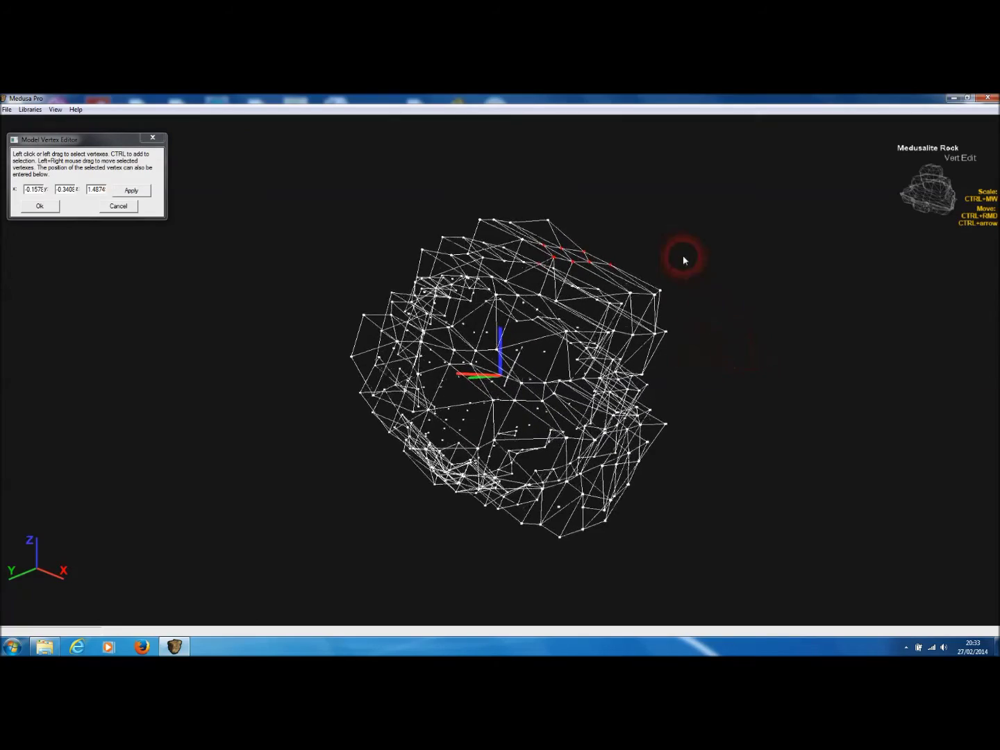
right_click(682, 258)
click(719, 299)
right_drag(635, 364, 705, 331)
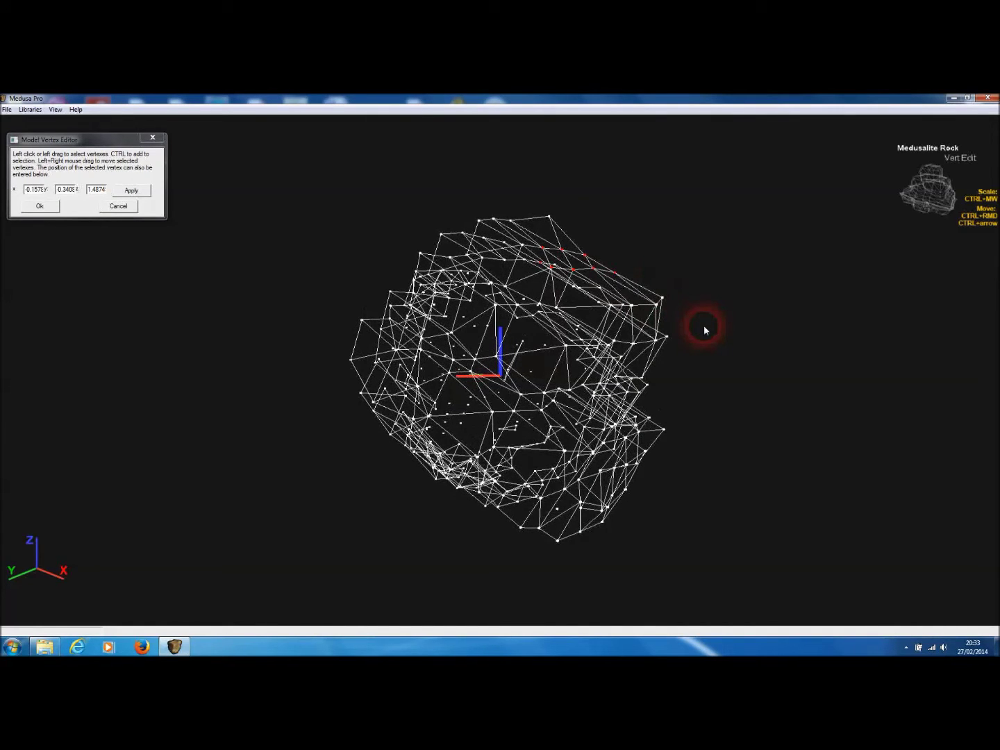
right_drag(704, 330, 201, 242)
Cancel the model vertex editor, discard all its changes, and return to the textured rock.
click(131, 209)
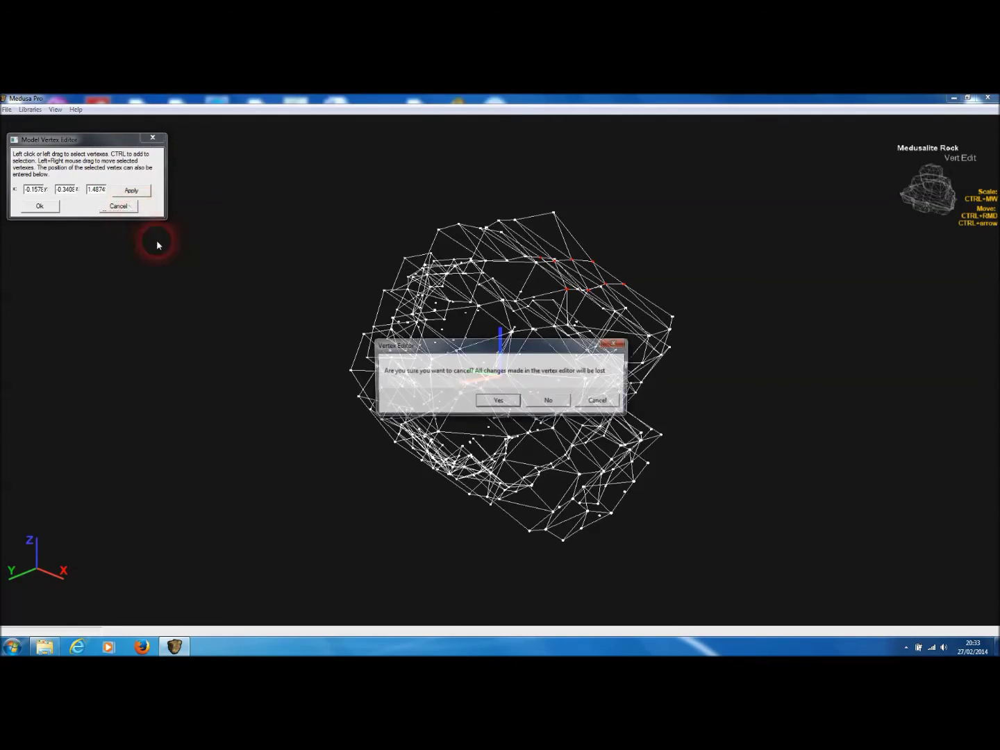
click(501, 402)
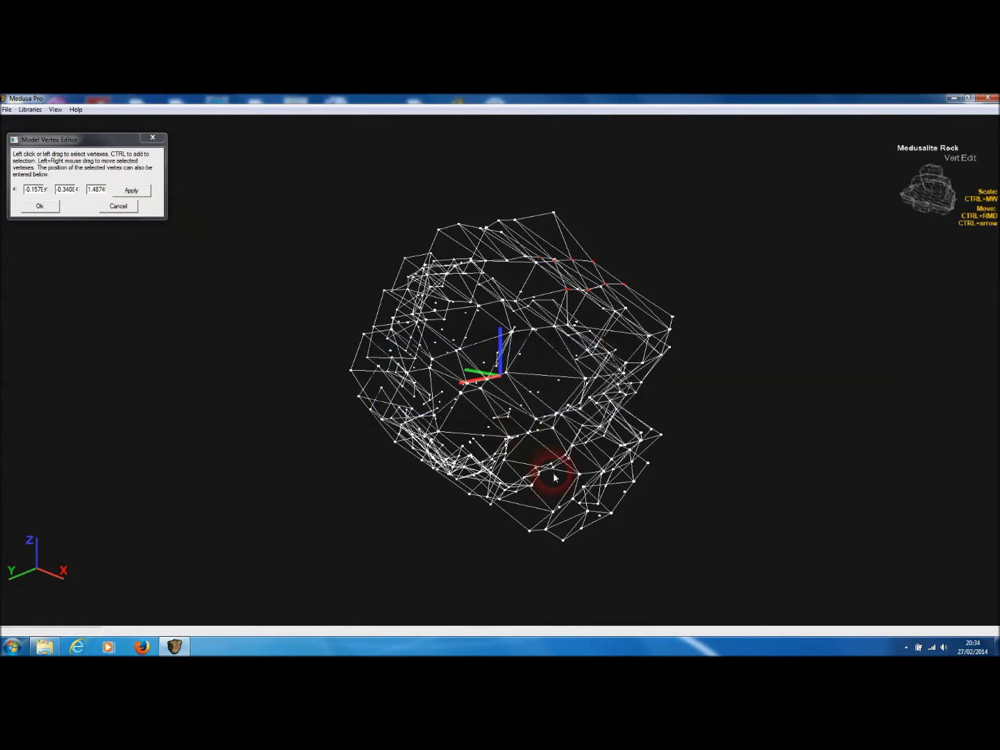
drag(326, 382, 640, 395)
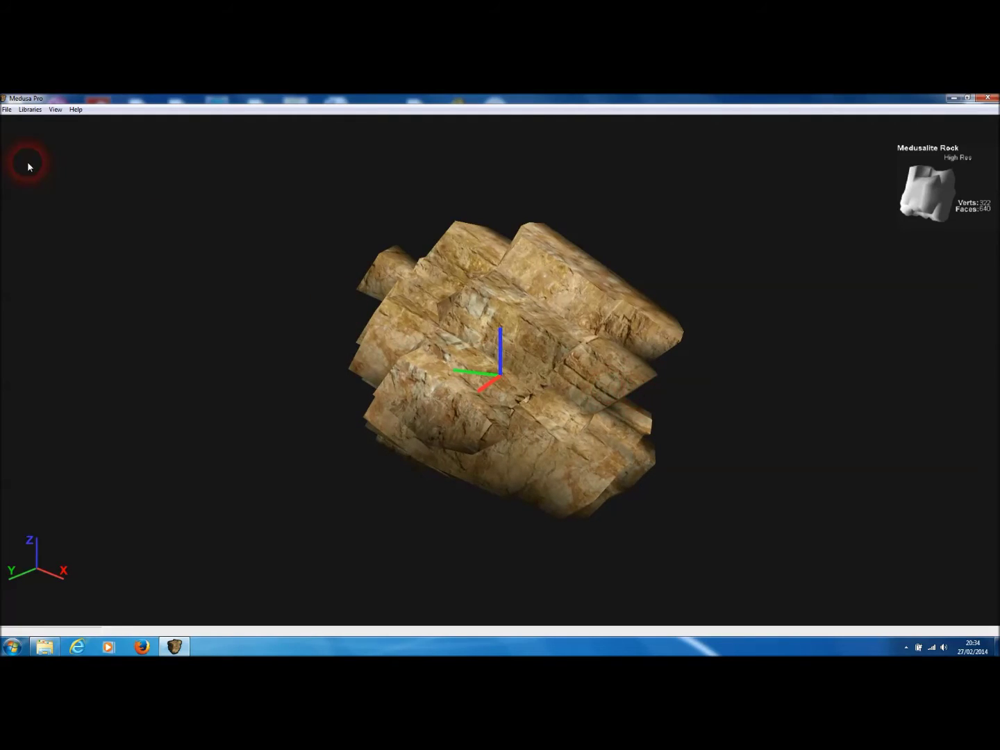
Generate a new random rock from the Limestone Arch preset in the rock library.
click(7, 109)
click(19, 123)
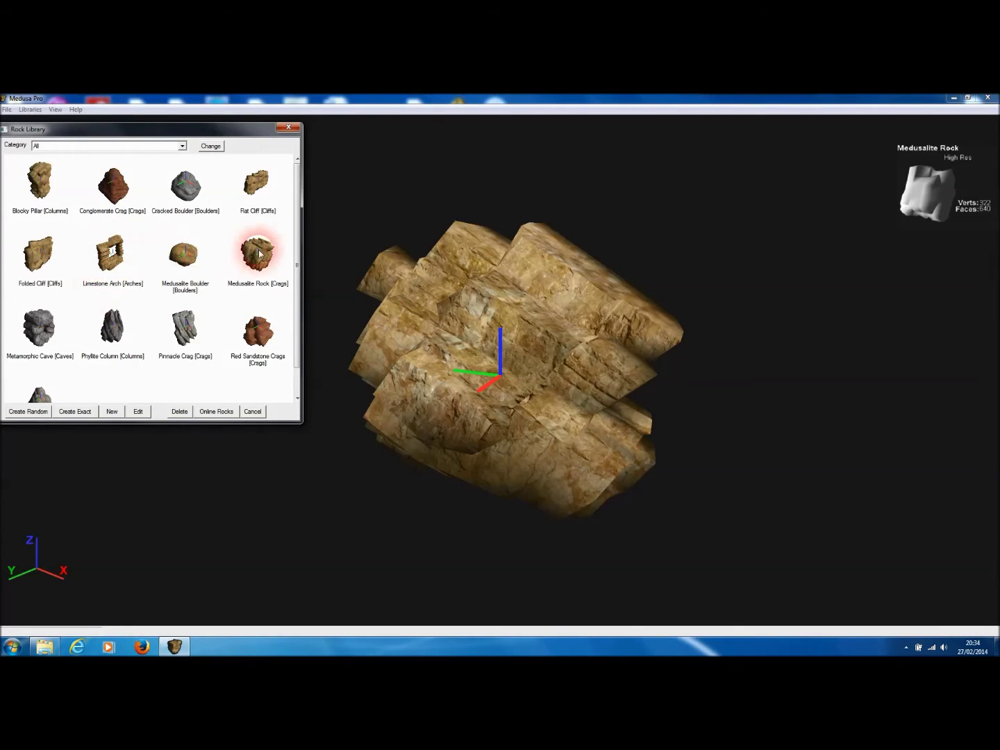
scroll(278, 253, down, 1)
scroll(292, 229, up, 1)
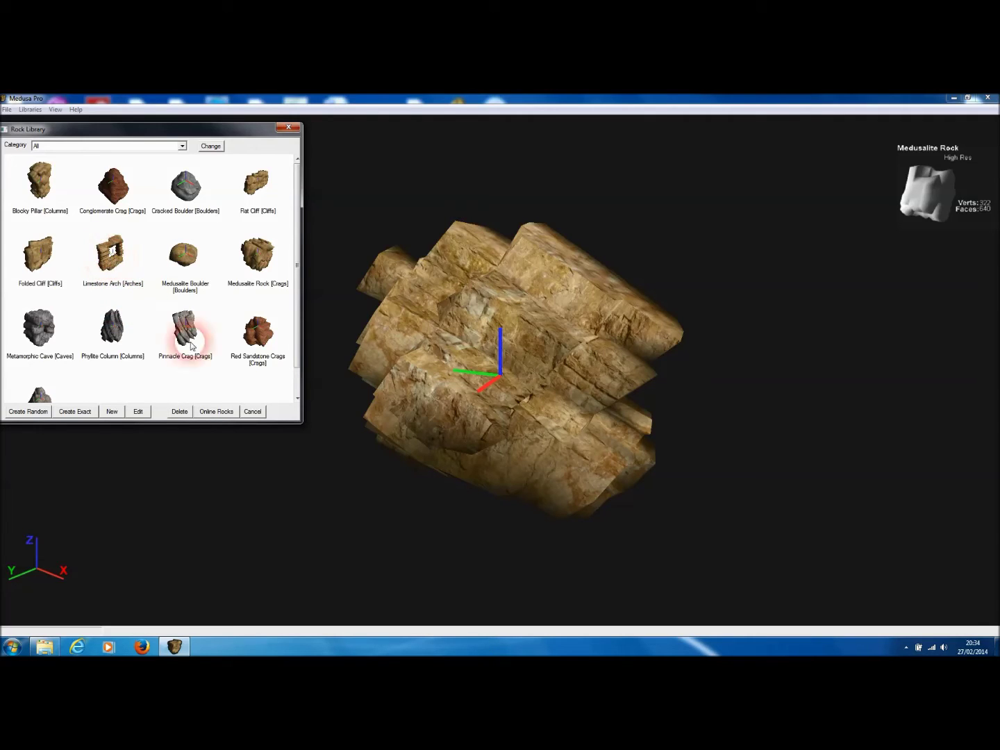
click(105, 258)
click(29, 412)
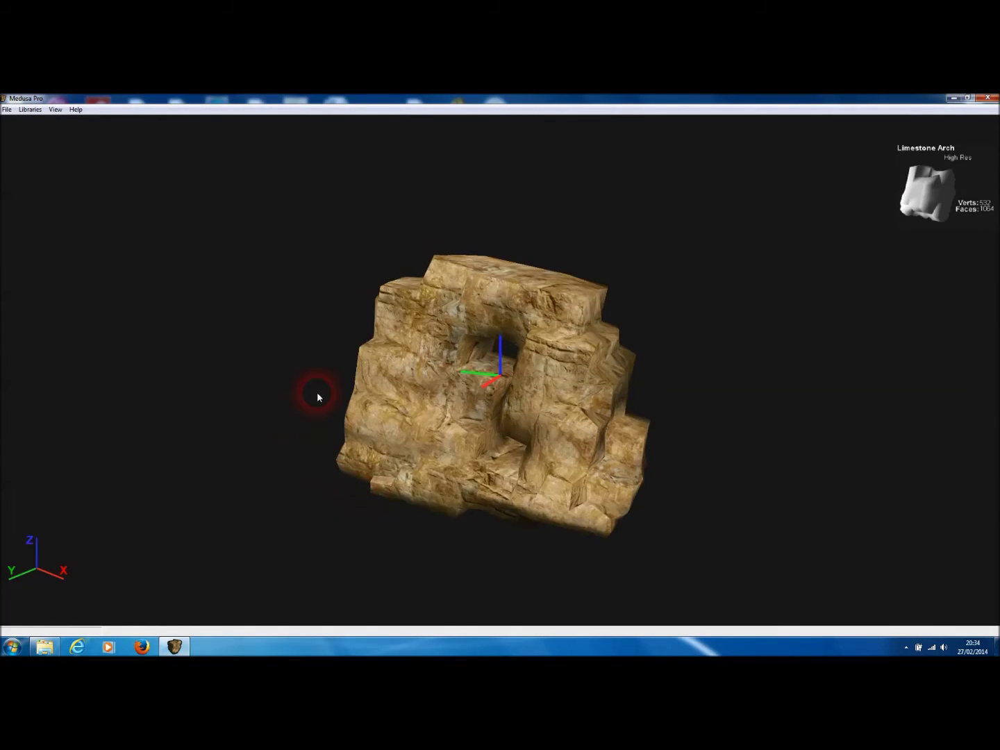
Open the rock properties of the Limestone Arch and place the dialog clear of the model.
right_click(303, 336)
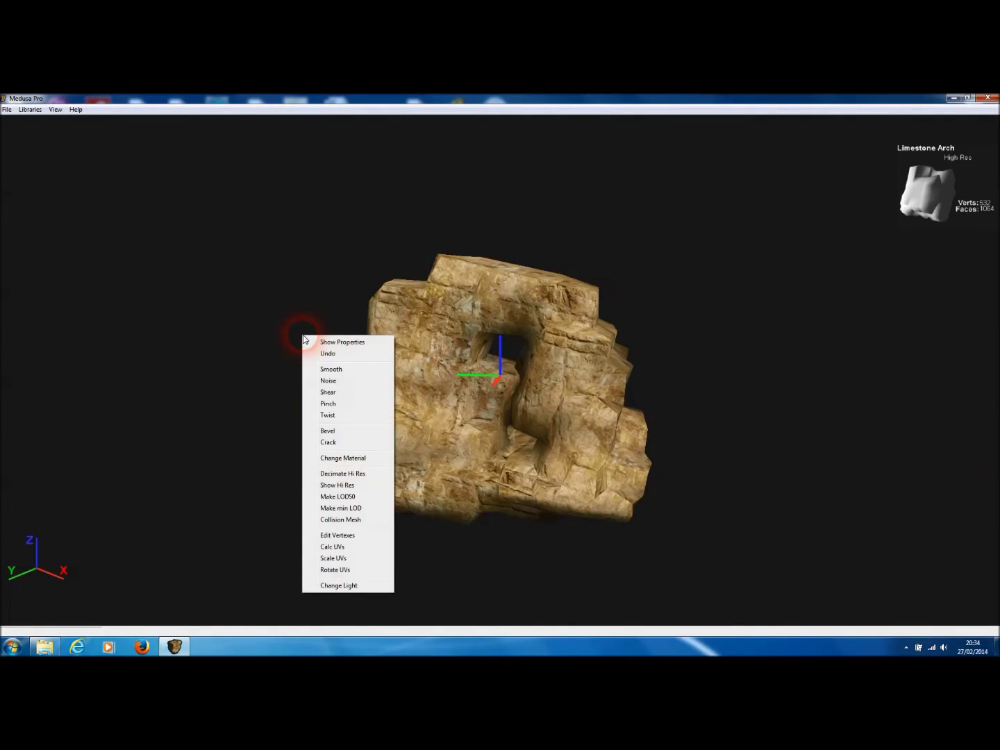
click(368, 340)
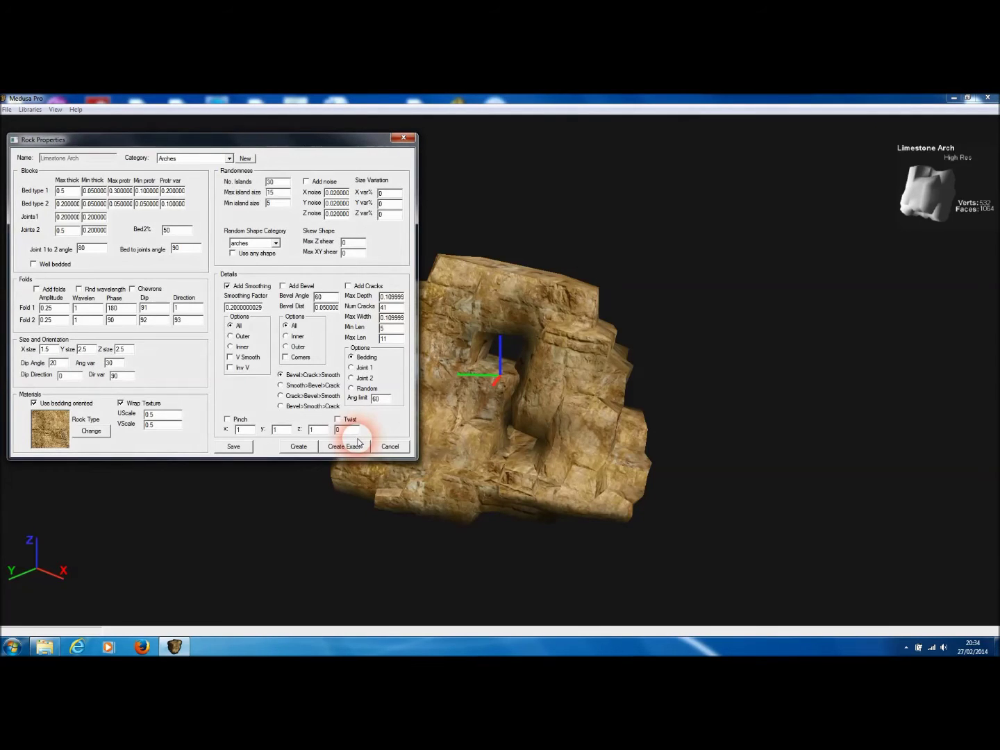
mouse_move(165, 142)
mouse_down()
mouse_move(160, 123)
mouse_move(161, 132)
mouse_up()
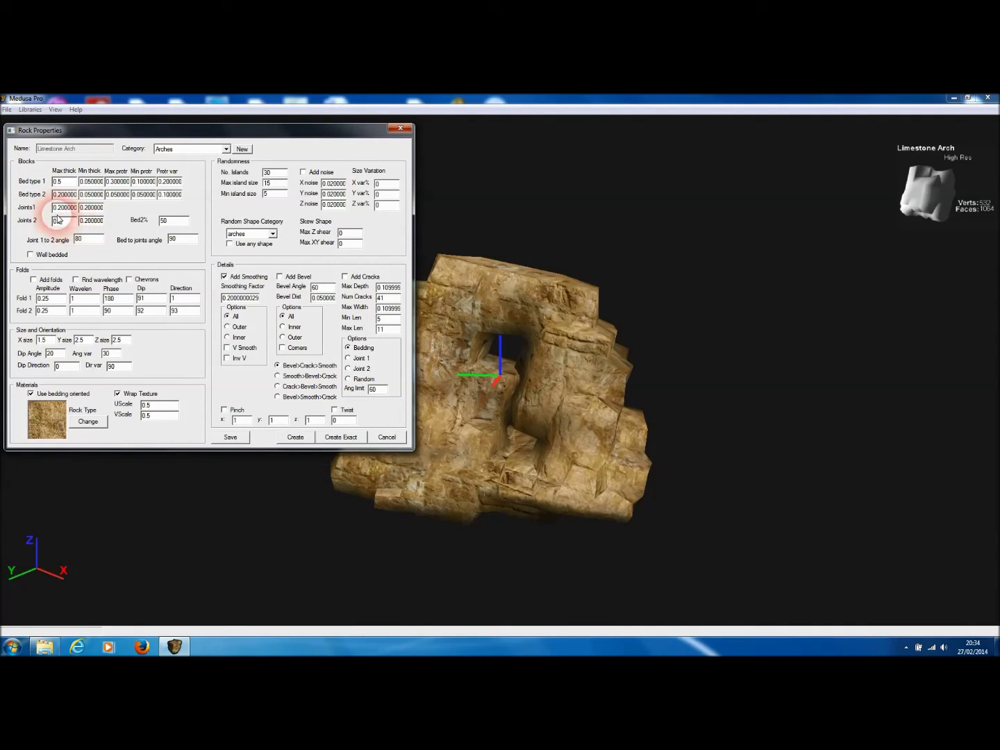
Set the bed to joints angle to 70 and create a new random version of the arch.
drag(481, 376, 576, 401)
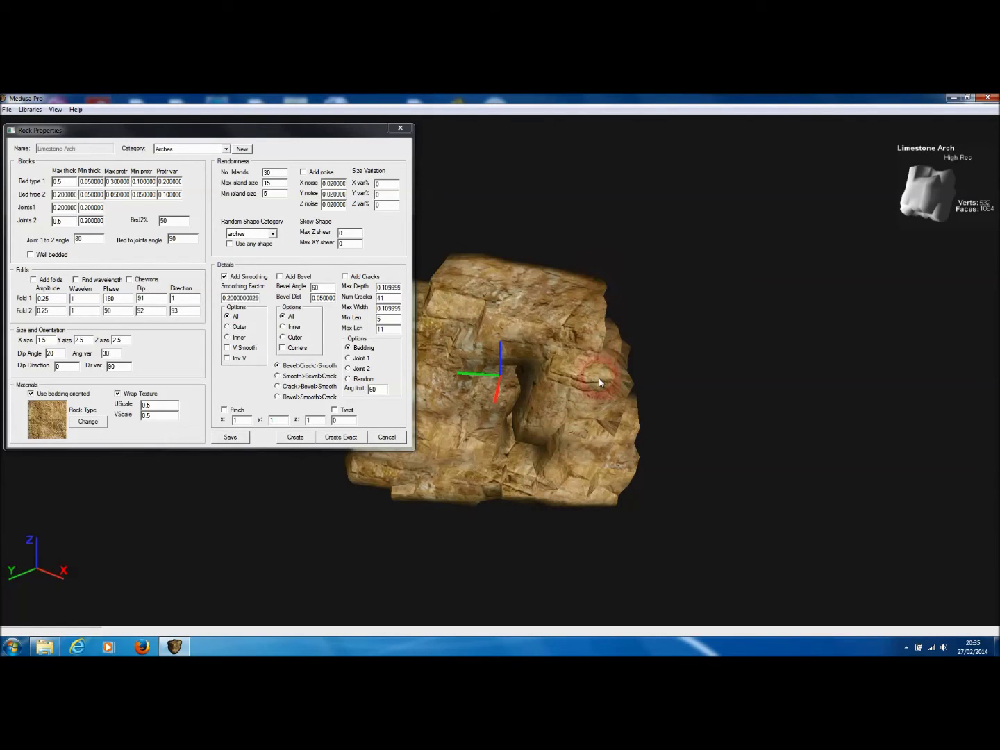
double_click(182, 239)
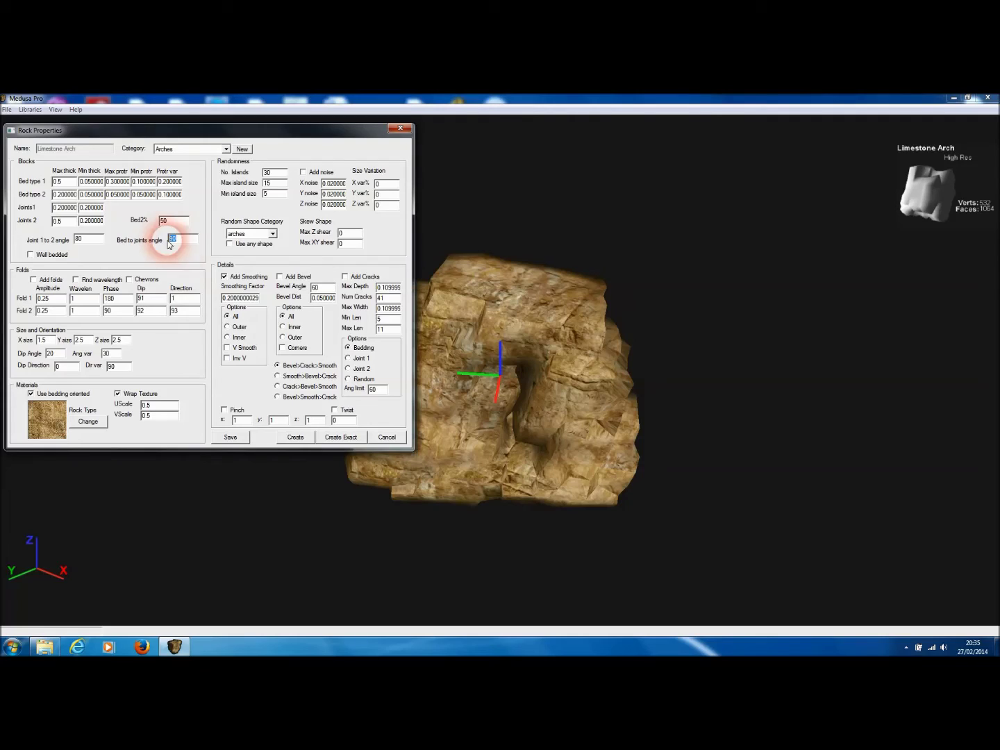
text(70)
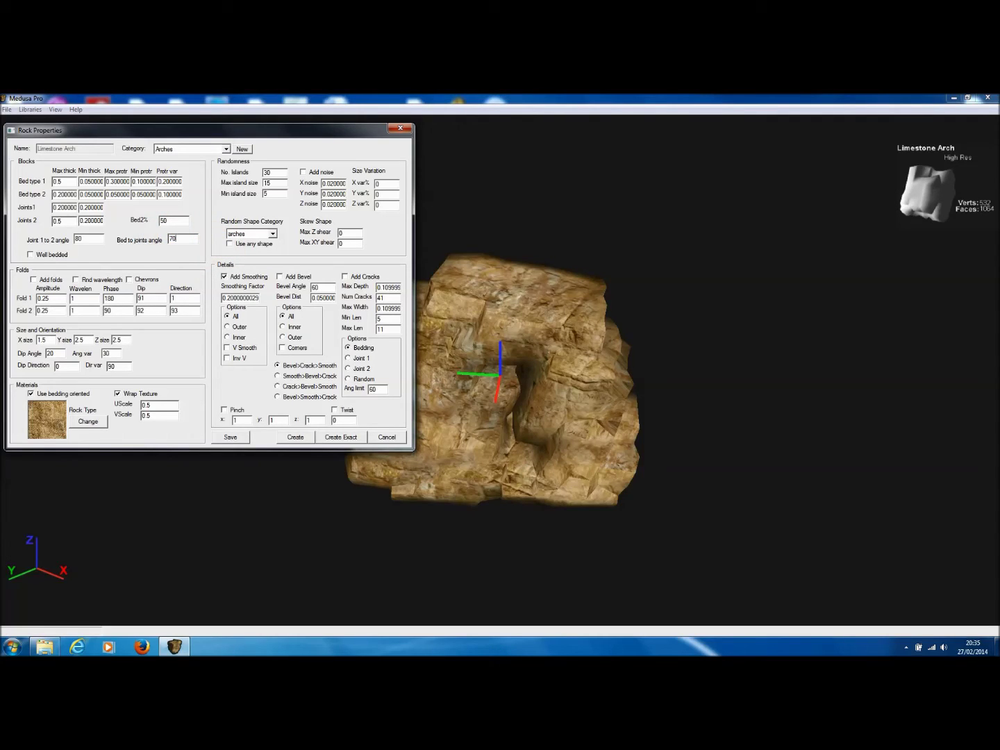
click(295, 437)
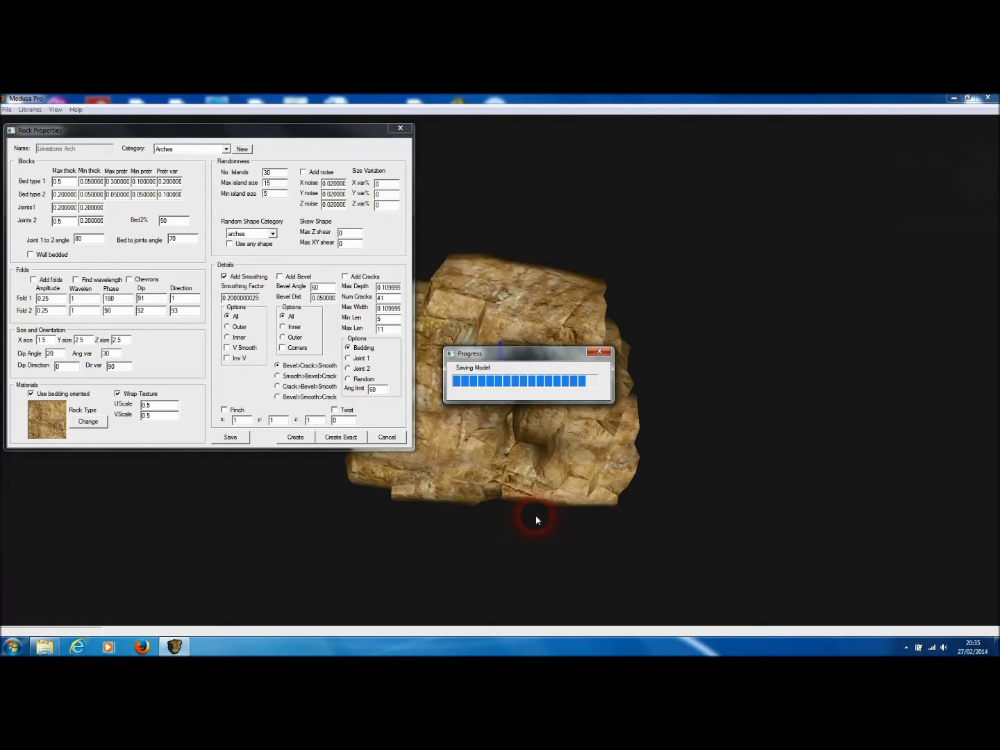
drag(555, 422, 549, 494)
Set the bed to joints angle to 90, enable well bedded layering, and create a new random arch.
drag(197, 241, 159, 243)
text(90)
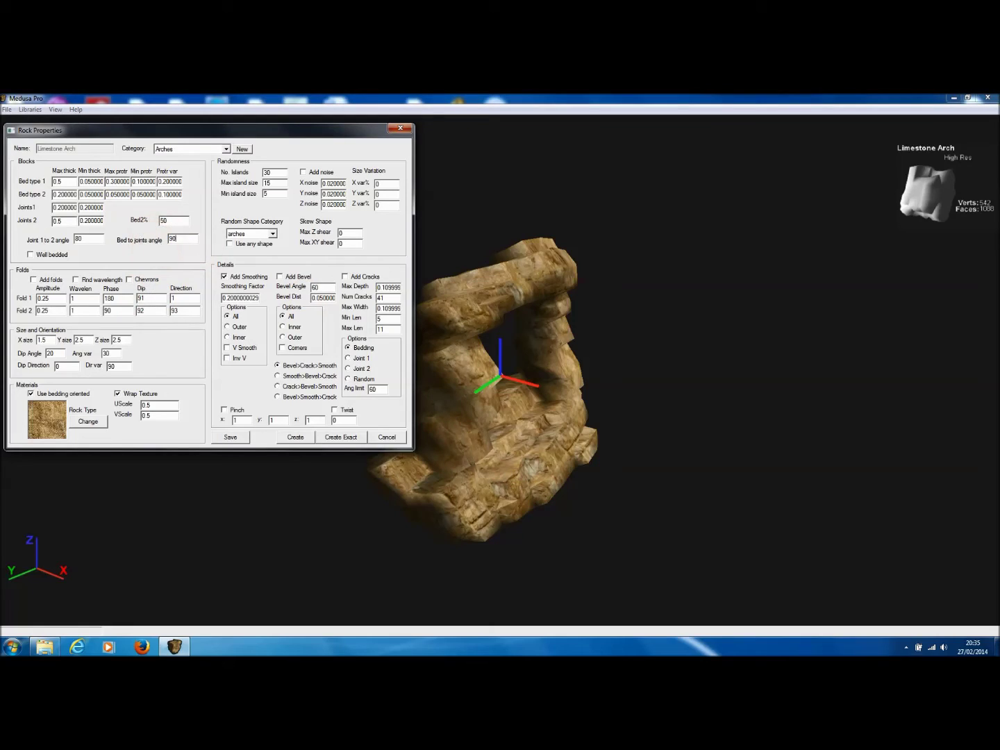
click(123, 290)
click(30, 255)
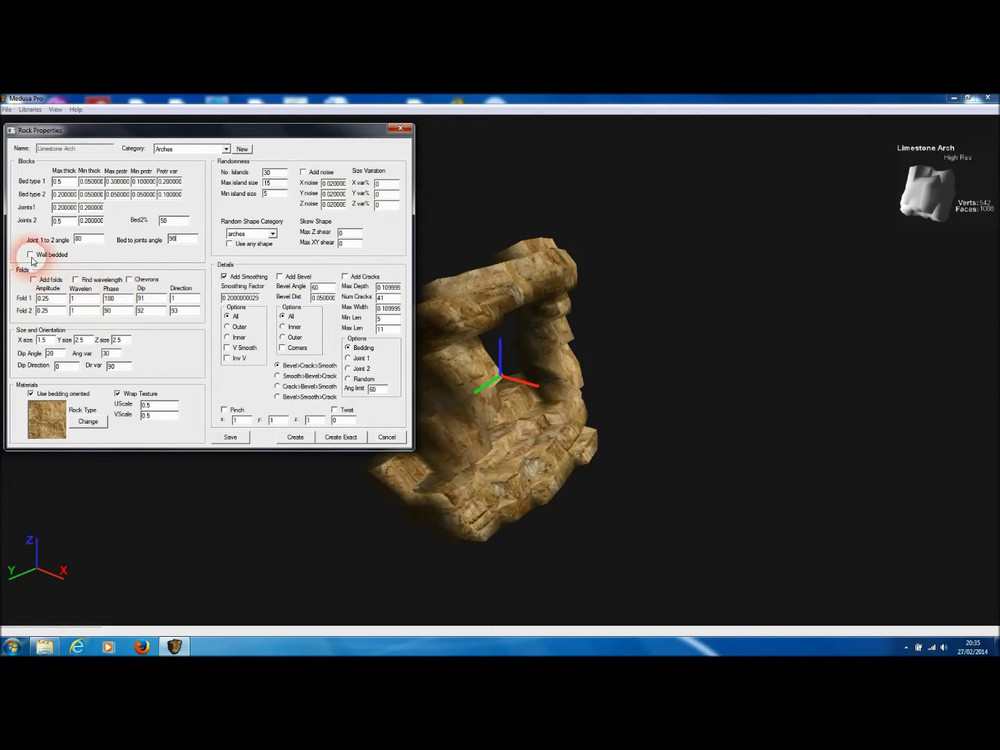
click(31, 256)
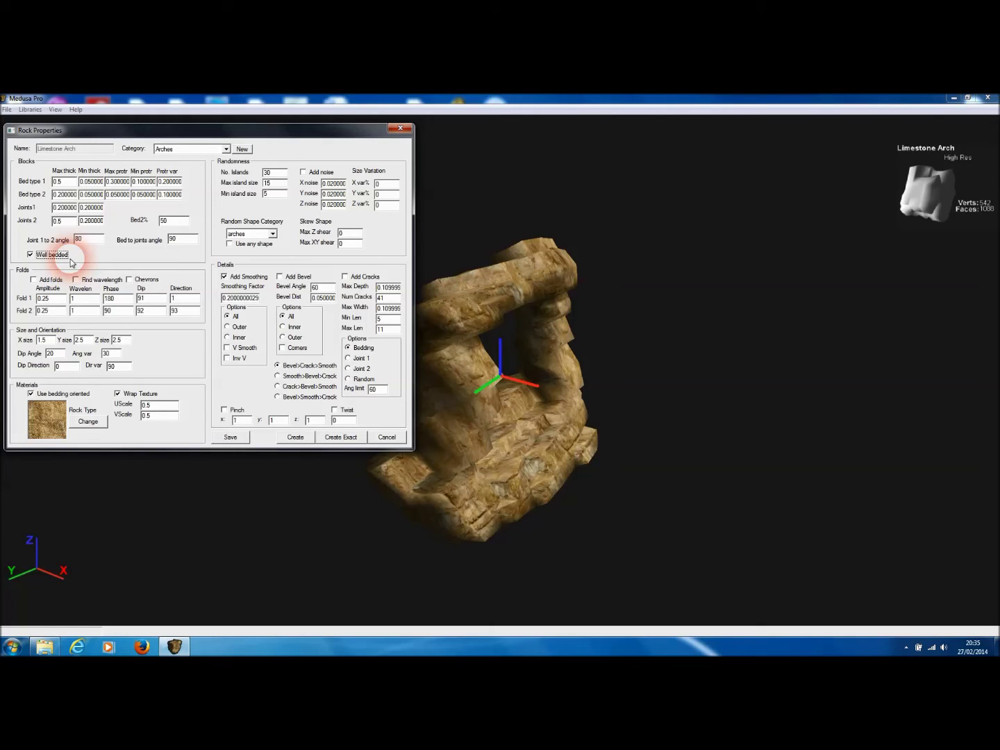
click(296, 437)
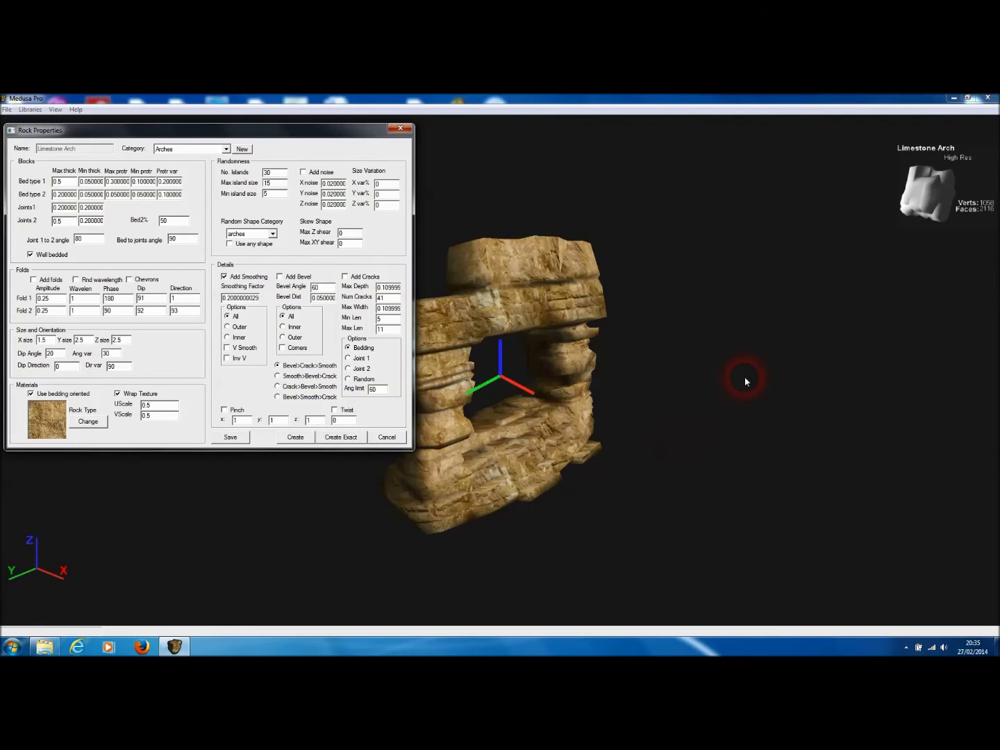
drag(359, 502, 514, 578)
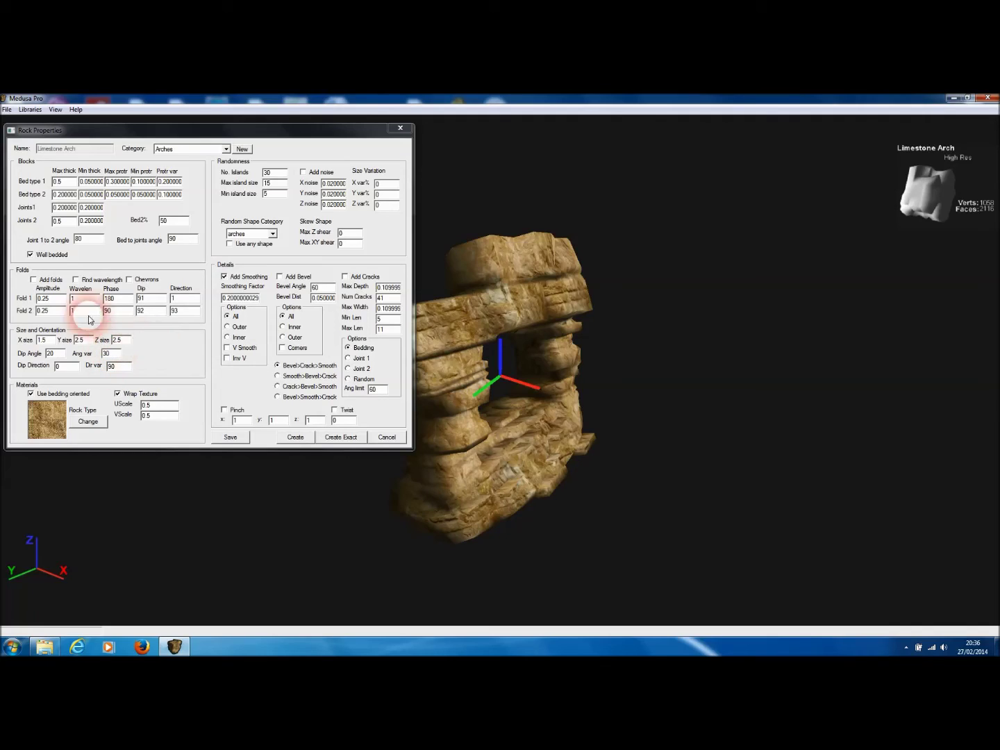
Enable folds for the arch, create a new random version, and close the rock properties.
click(33, 280)
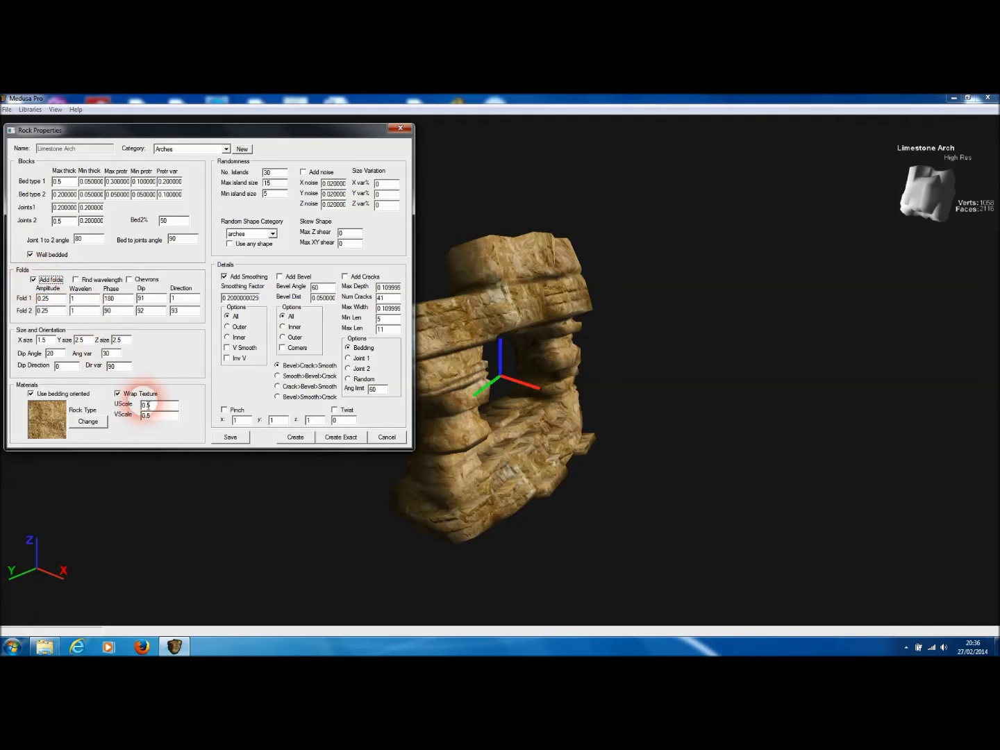
click(297, 438)
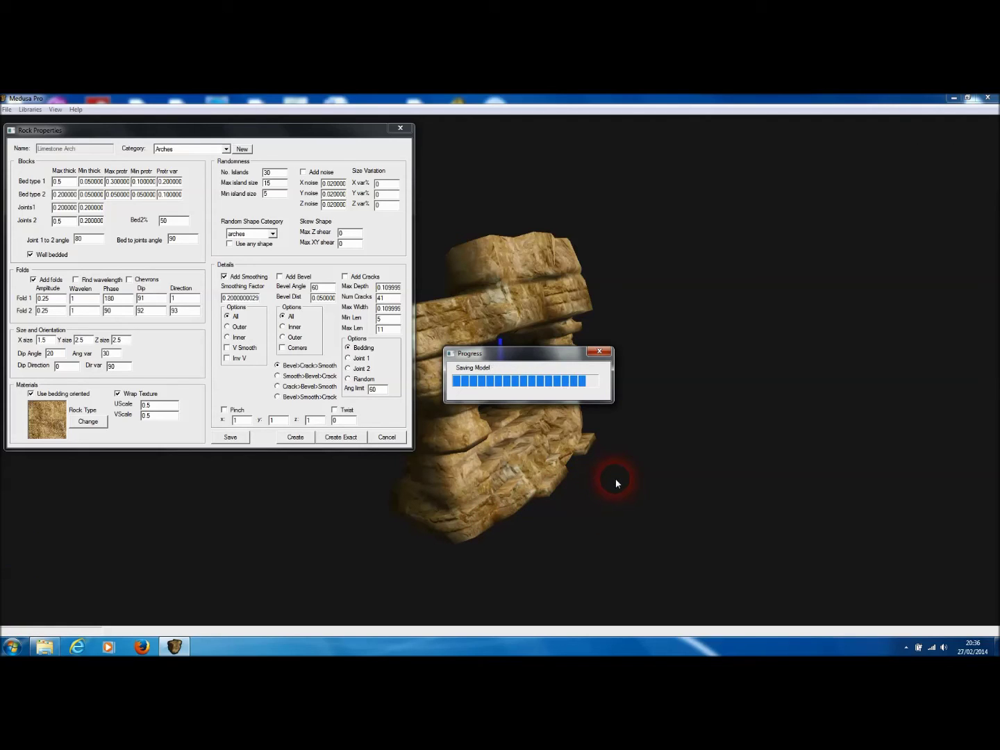
drag(615, 479, 334, 397)
Start exporting the folded arch, look through the available formats, and choose Collada (Blender/Maya etc).
click(7, 110)
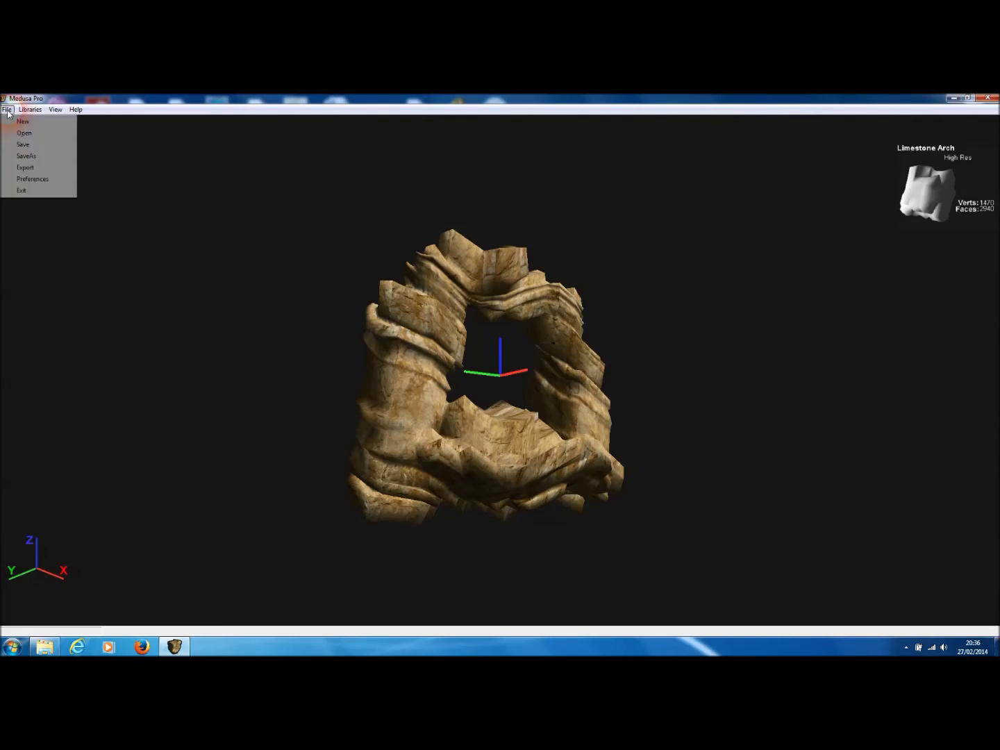
click(26, 168)
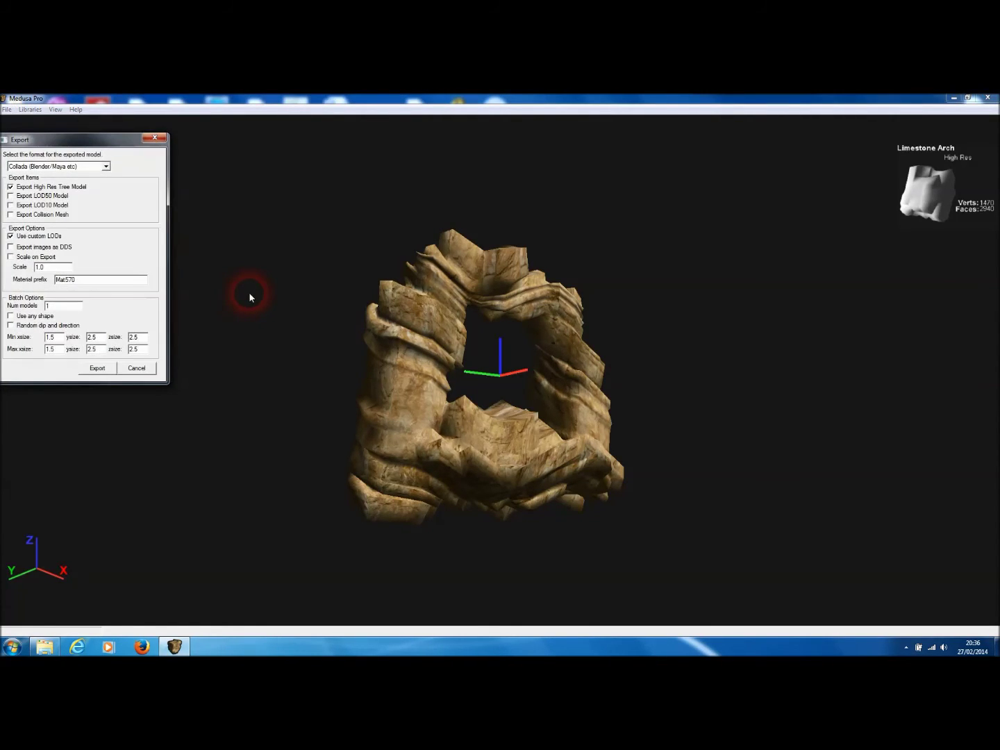
drag(81, 138, 103, 134)
click(128, 162)
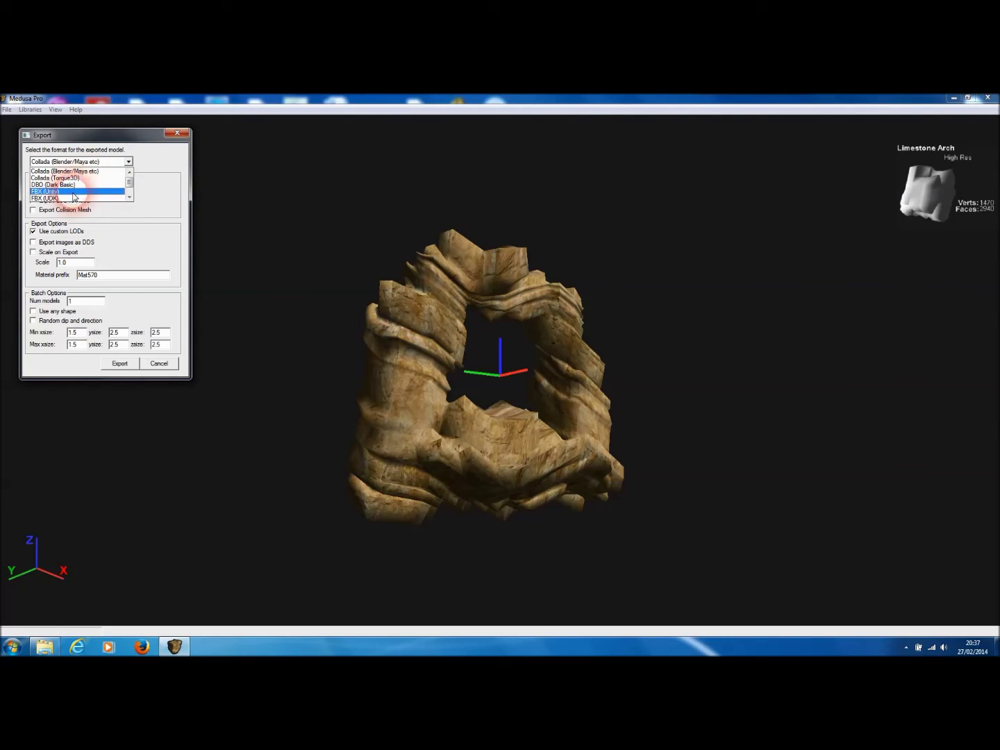
drag(129, 182, 130, 189)
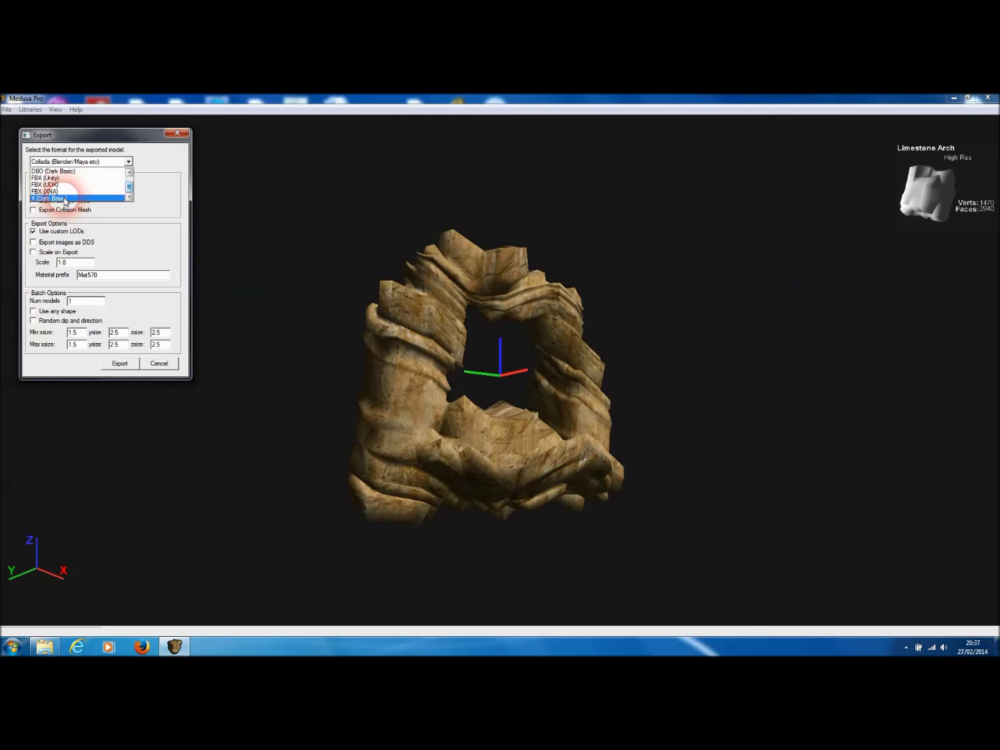
drag(130, 187, 130, 175)
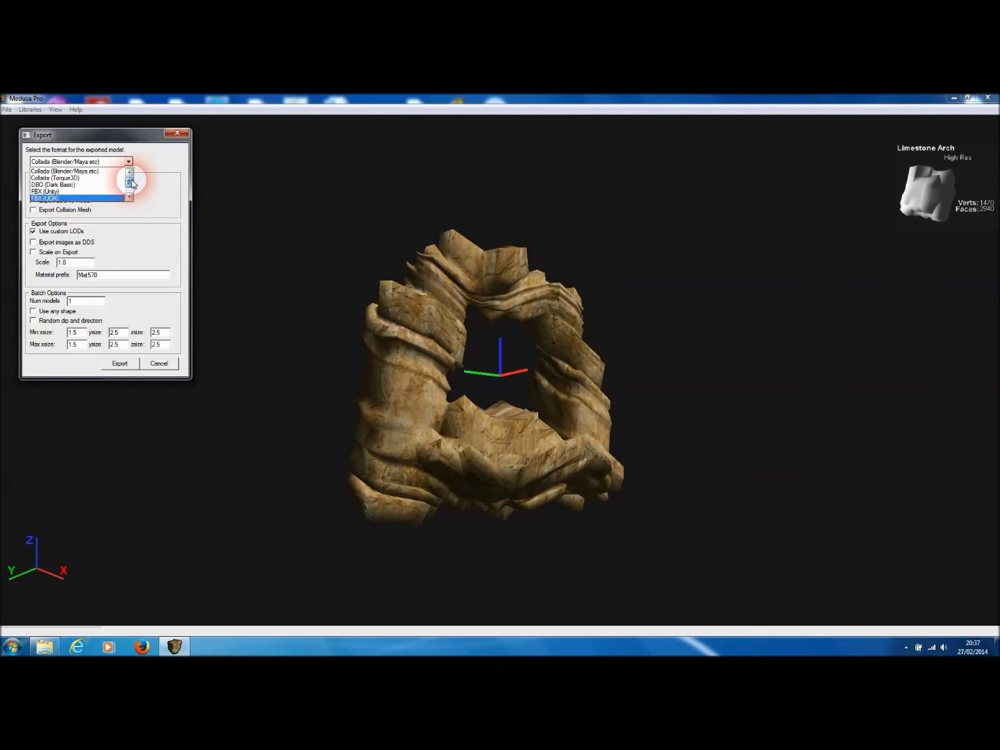
click(83, 172)
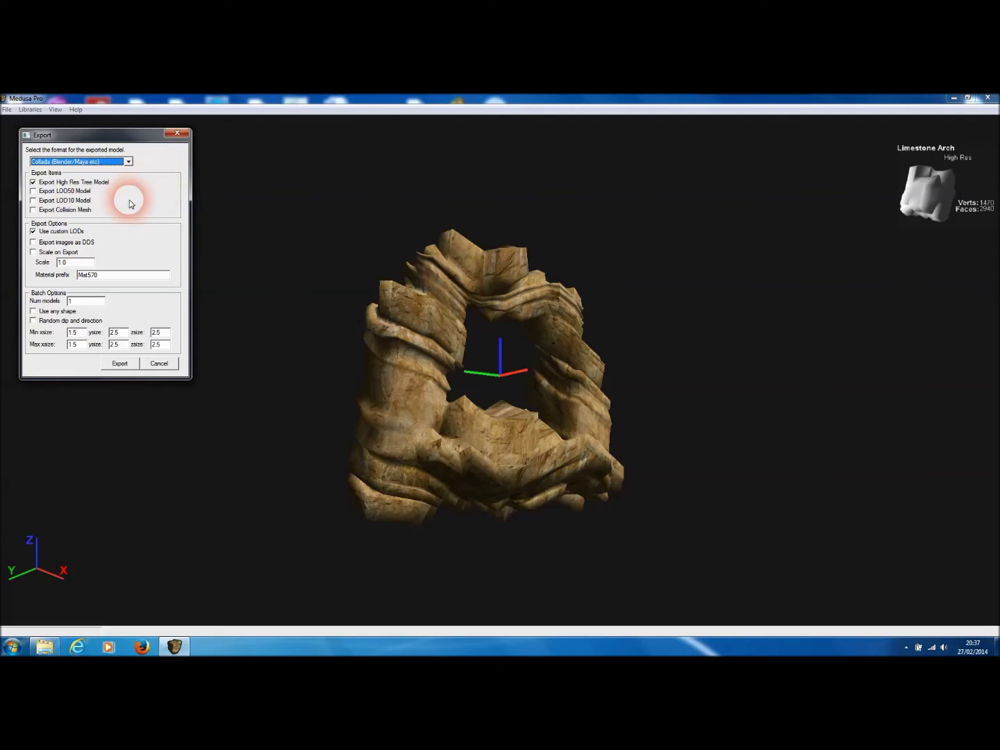
Try including the LOD50 model, LOD10 model and collision mesh in the export, and exclude all three again.
click(33, 191)
click(34, 200)
click(34, 209)
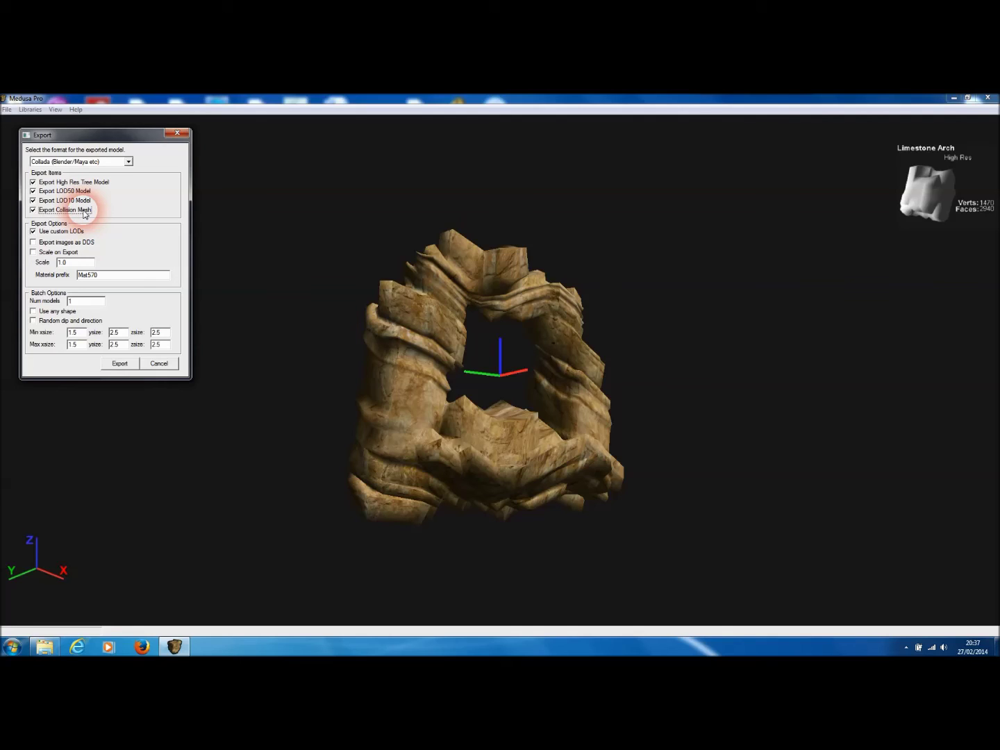
click(32, 190)
click(32, 200)
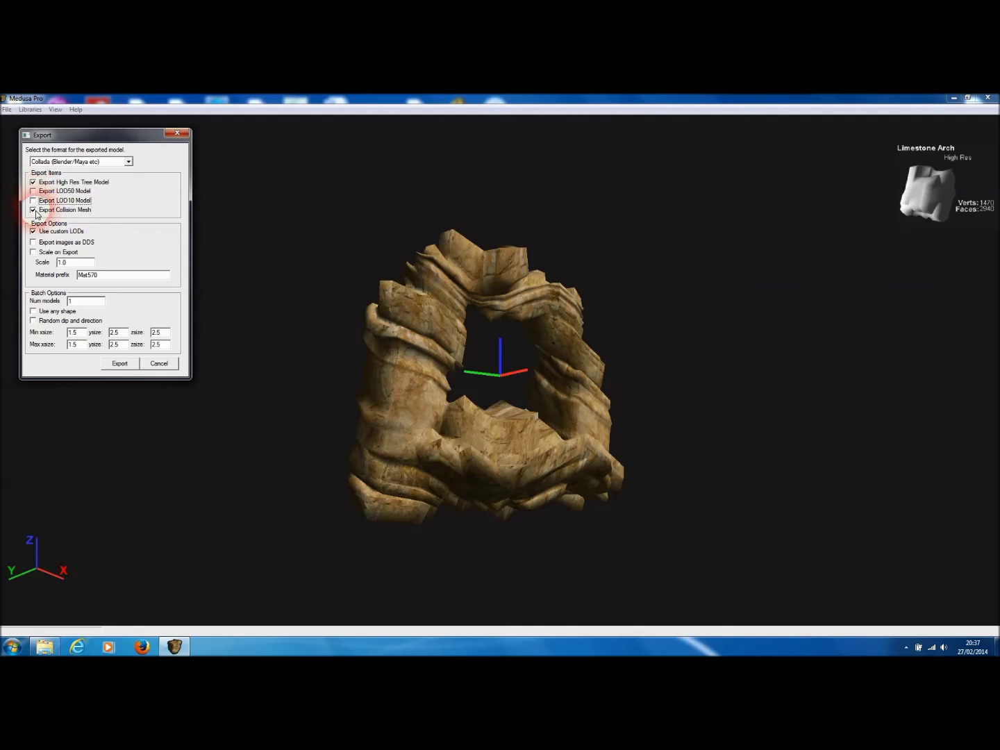
click(33, 210)
Export the high-res model to the Documents library under the name blenderexport.
click(119, 364)
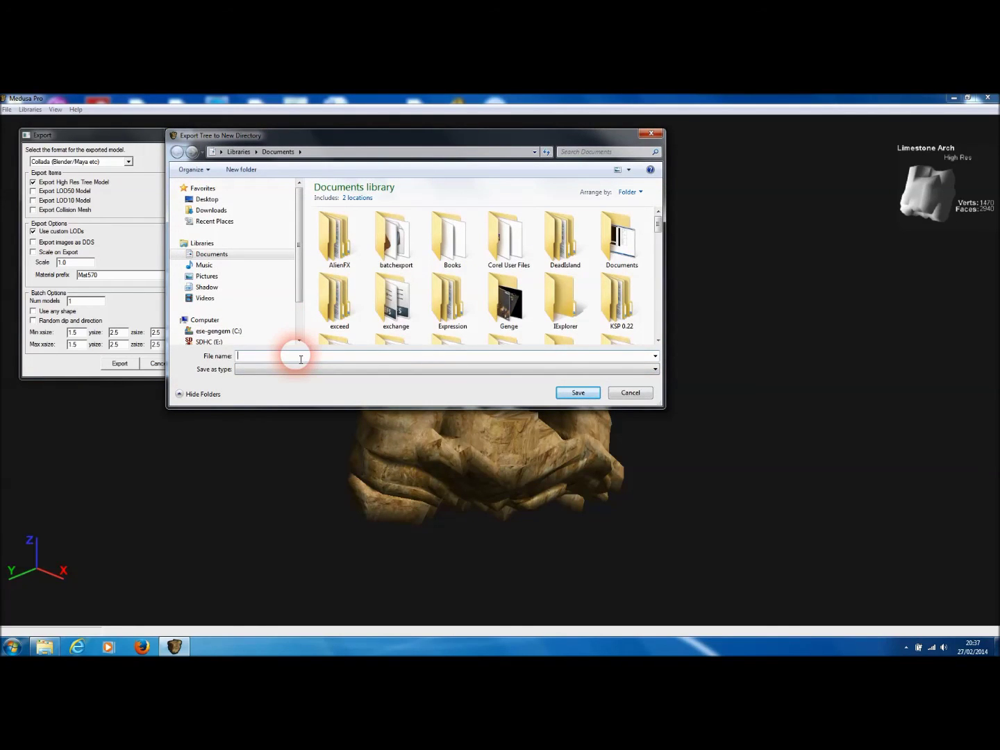
text(blendere)
click(297, 357)
text(xport)
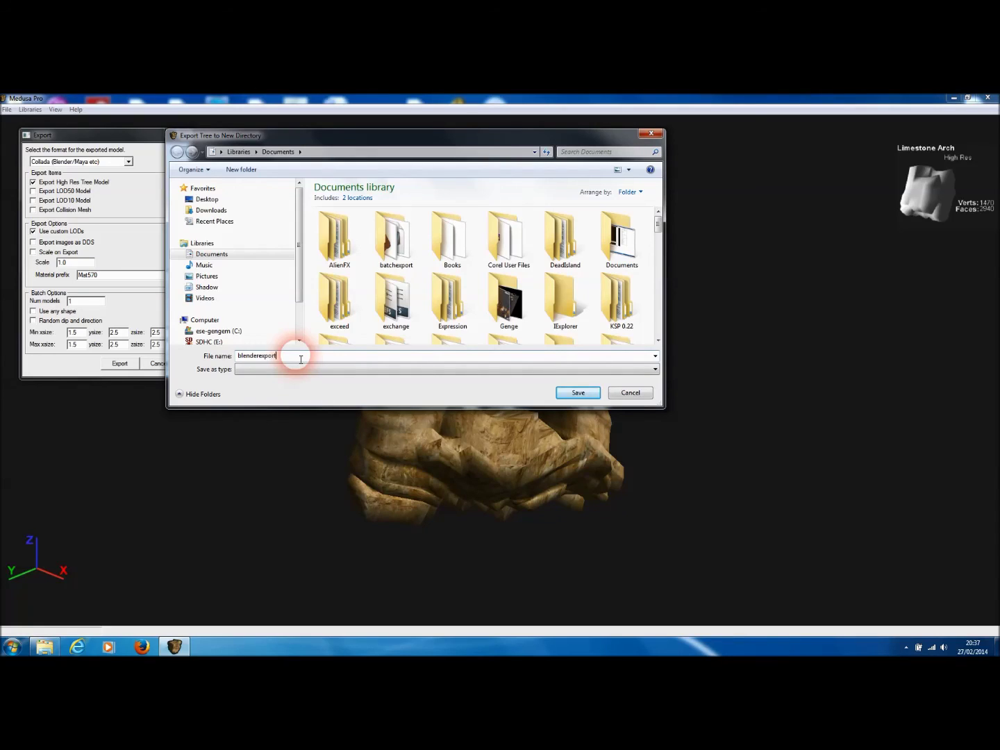
click(580, 393)
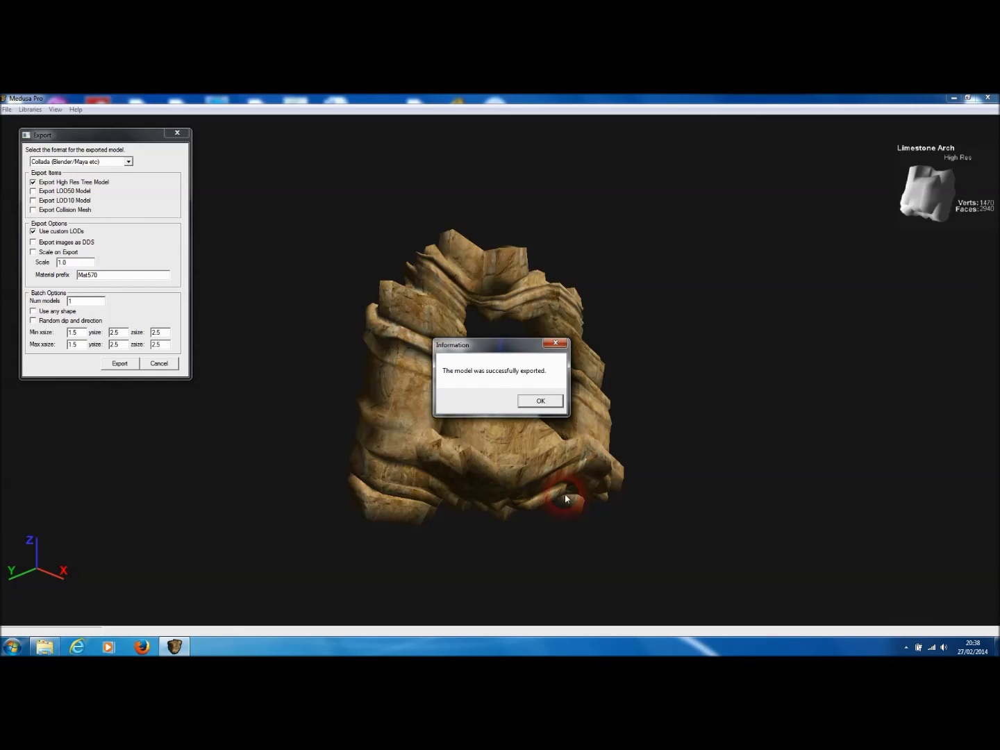
click(541, 401)
Generate a random rock from the Conglomerate Crag preset in the rock library and inspect it from several angles.
drag(385, 320, 386, 328)
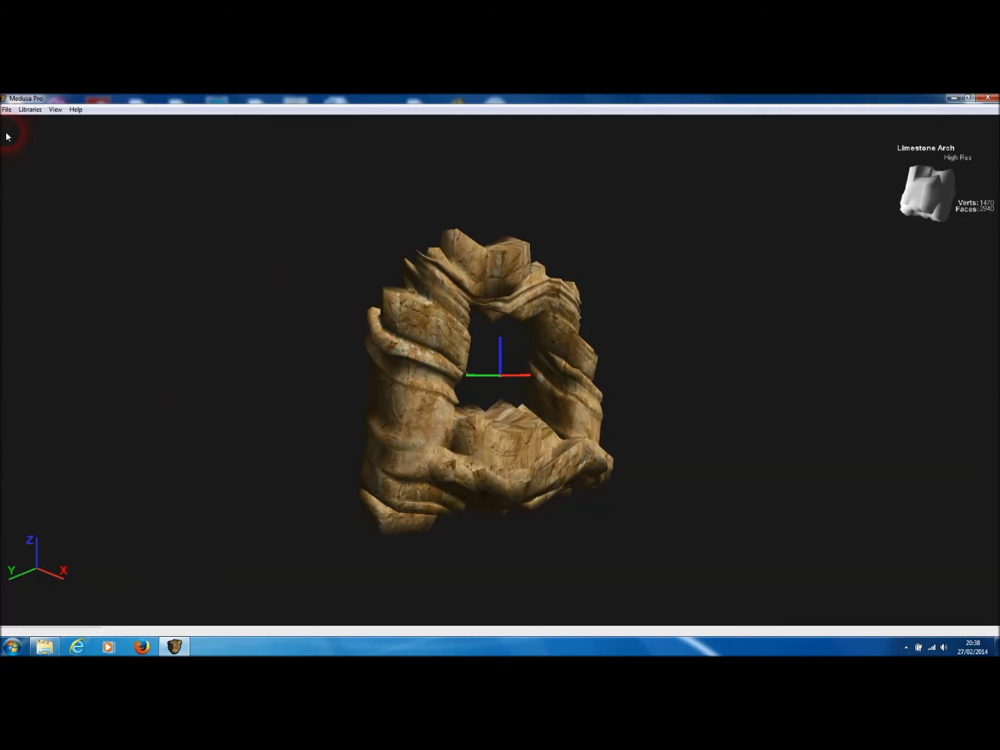
click(6, 109)
click(41, 126)
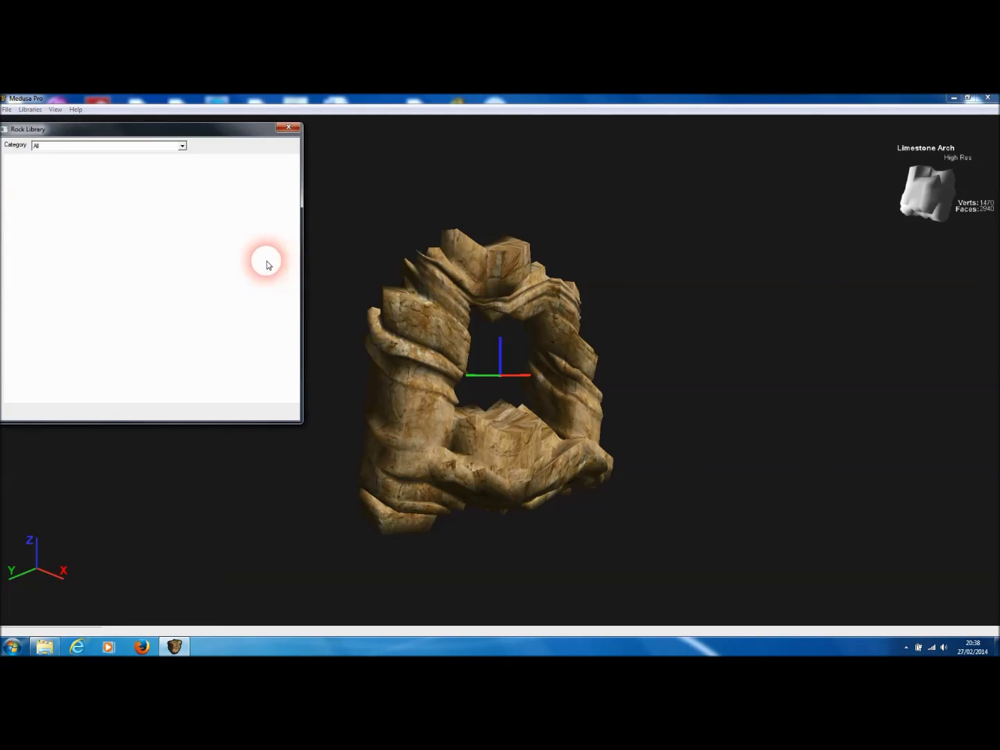
click(116, 191)
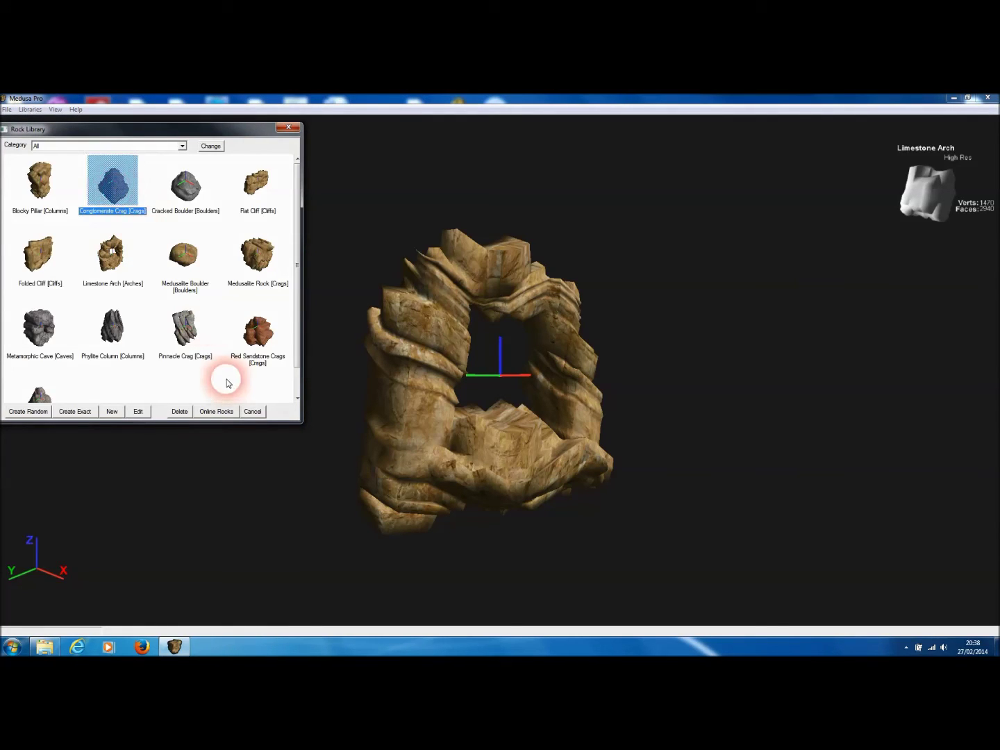
click(42, 412)
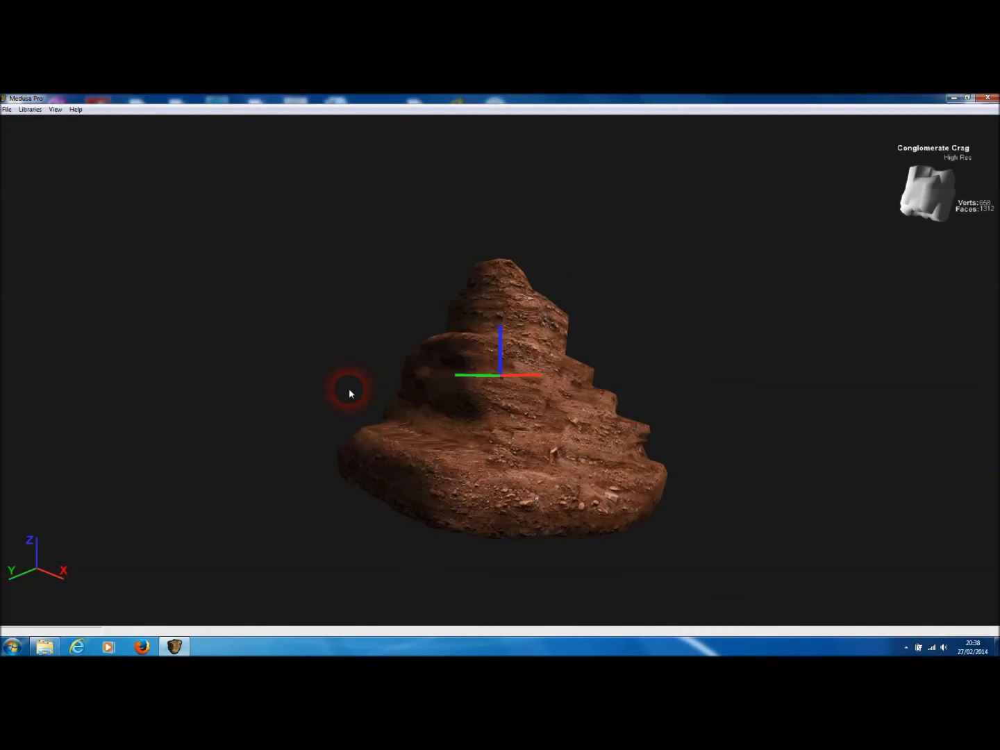
drag(559, 365, 470, 462)
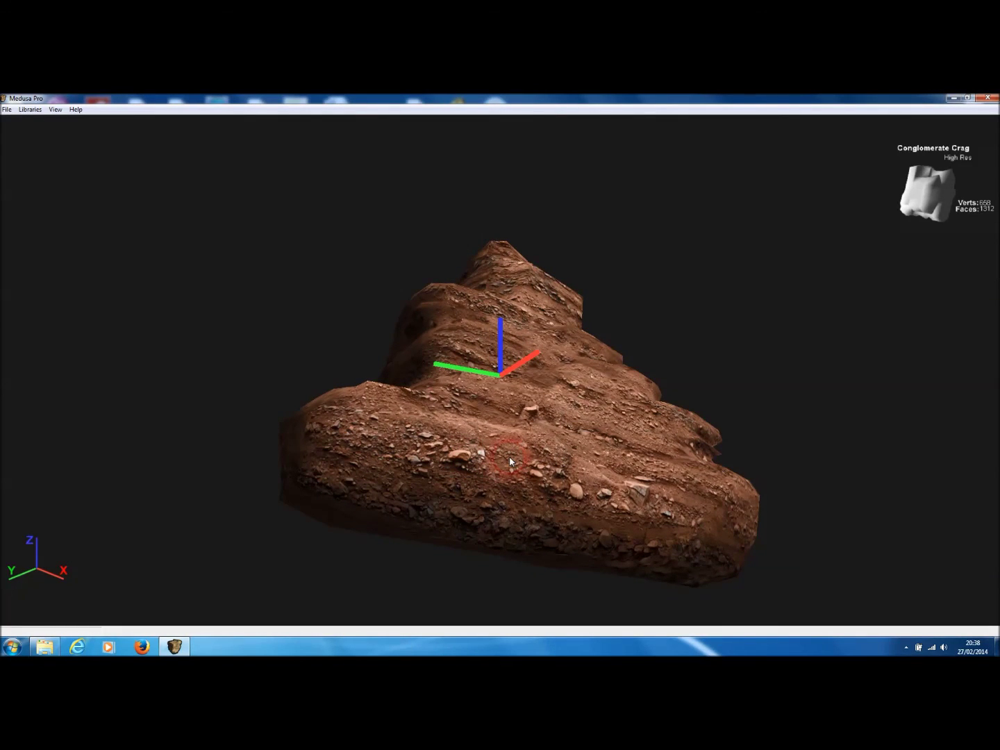
drag(587, 470, 410, 445)
scroll(413, 450, up, 2)
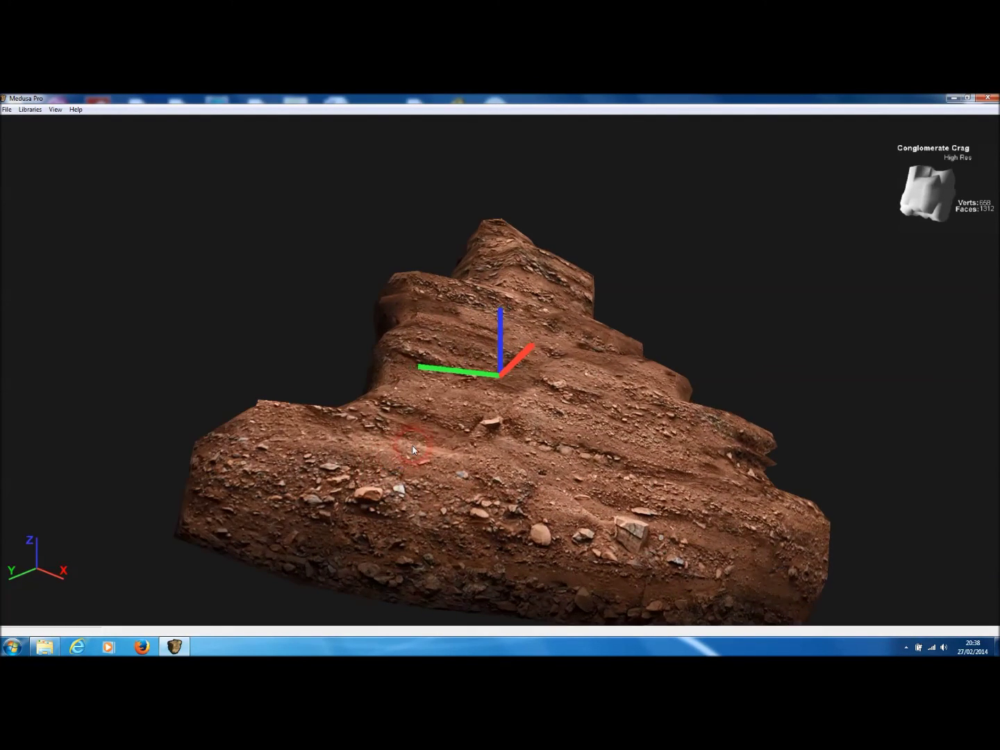
scroll(569, 450, down, 2)
drag(462, 349, 616, 453)
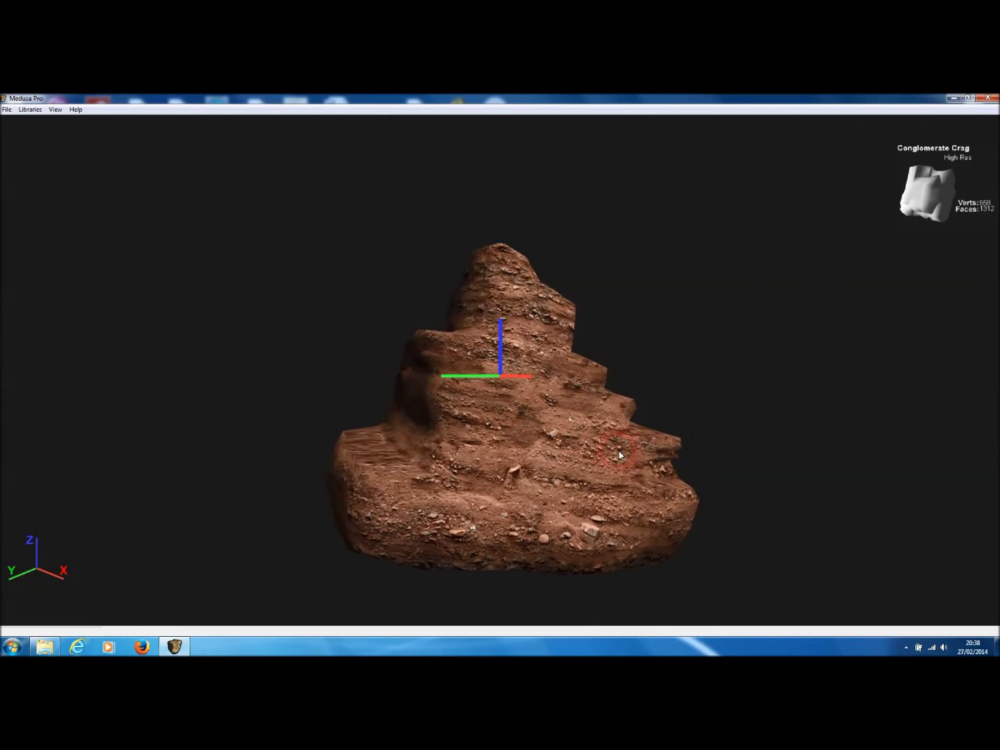
Start exporting the Conglomerate Crag rock as Collada and set the batch's number of models to 5.
drag(529, 445, 513, 430)
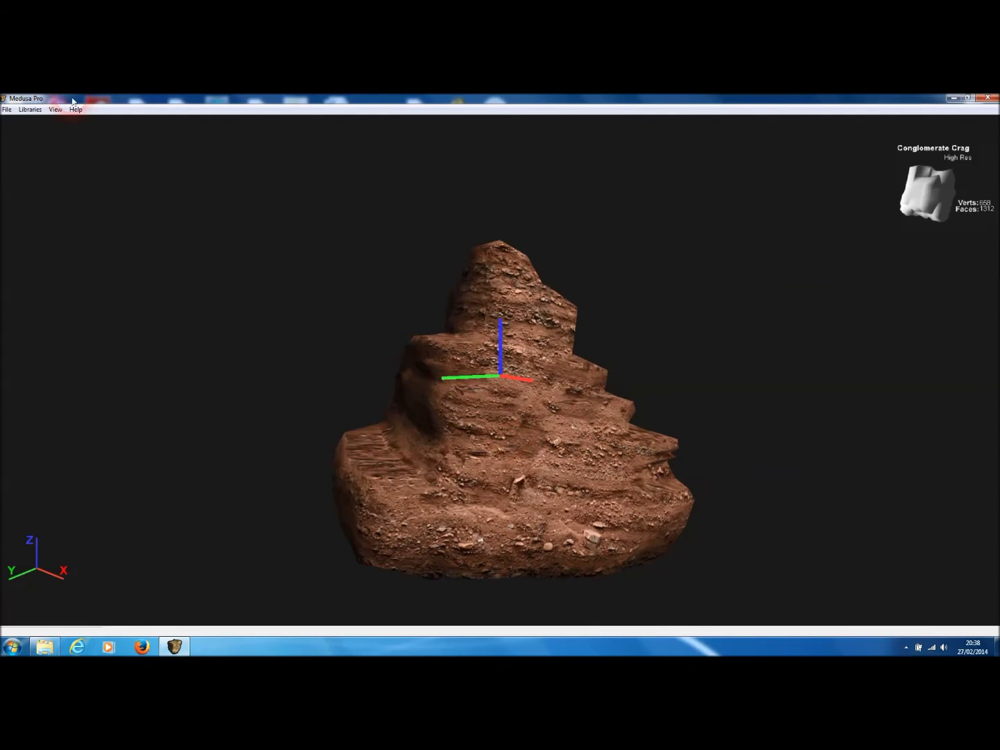
click(7, 110)
click(29, 170)
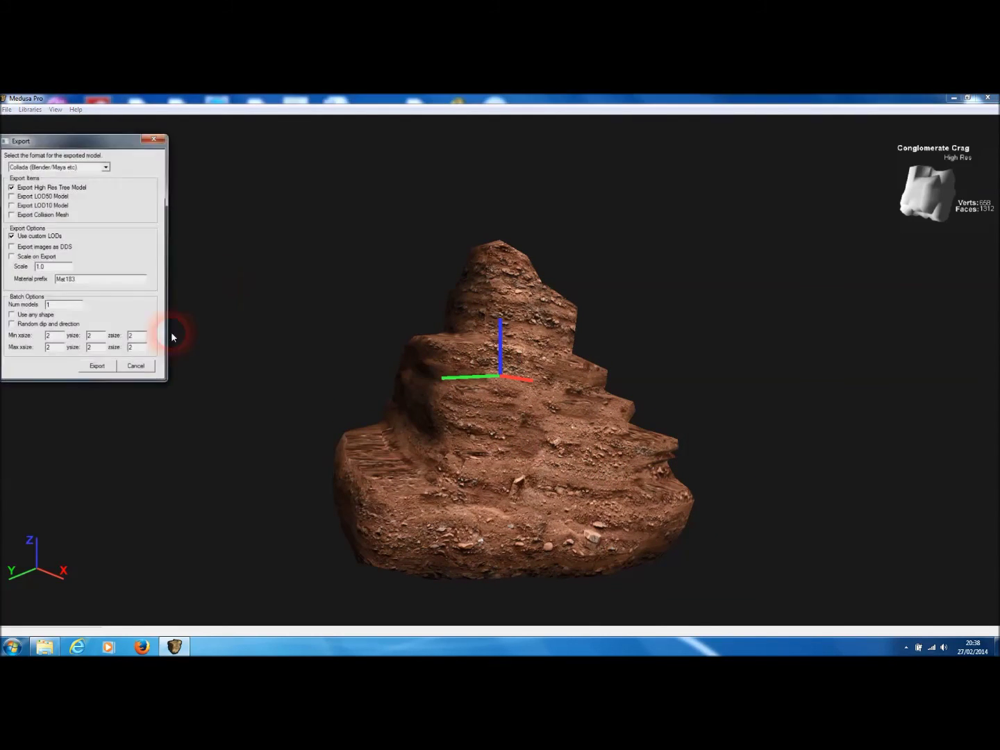
click(52, 268)
double_click(64, 305)
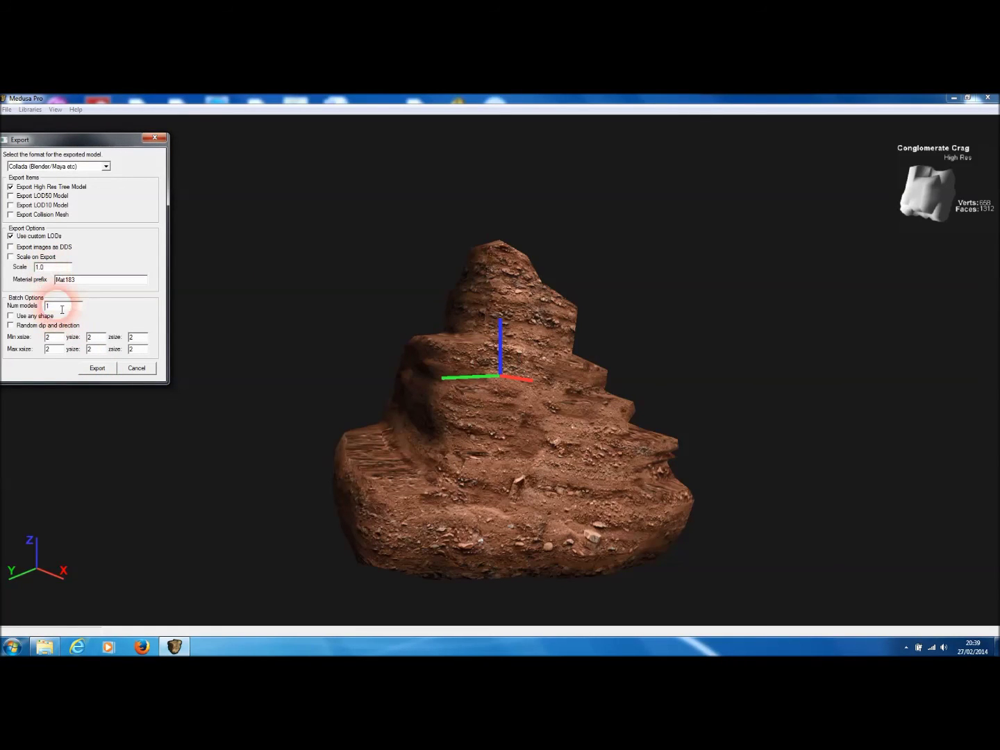
text(5)
Export the batch to a new directory named conglomeratebatch in the Documents library.
click(99, 368)
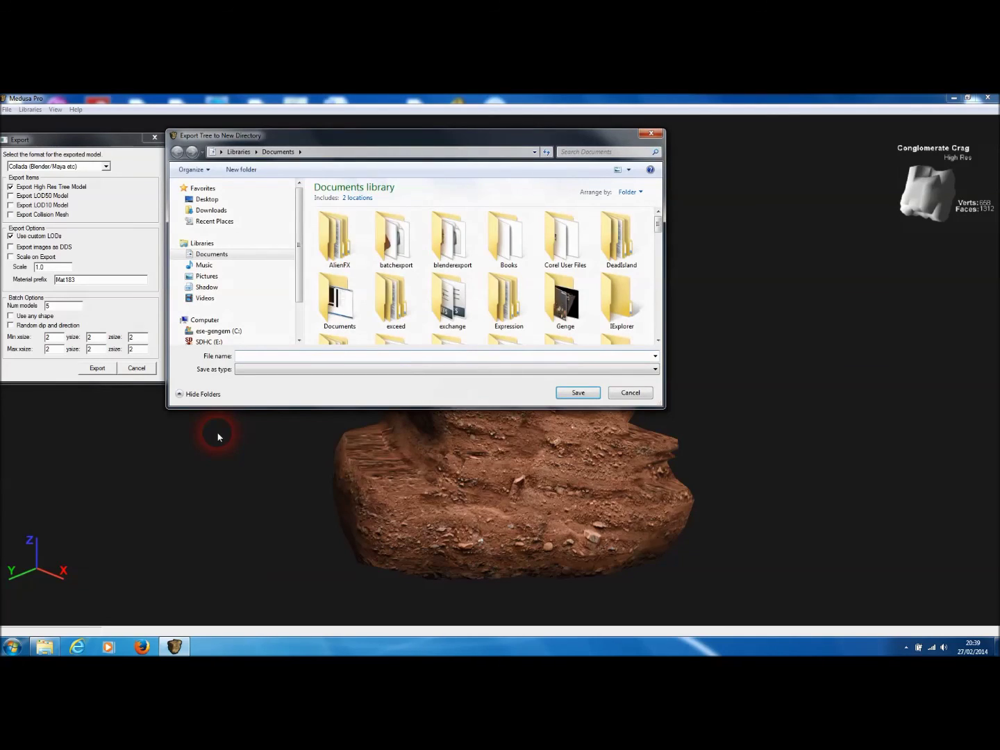
text(conglomeratebatch)
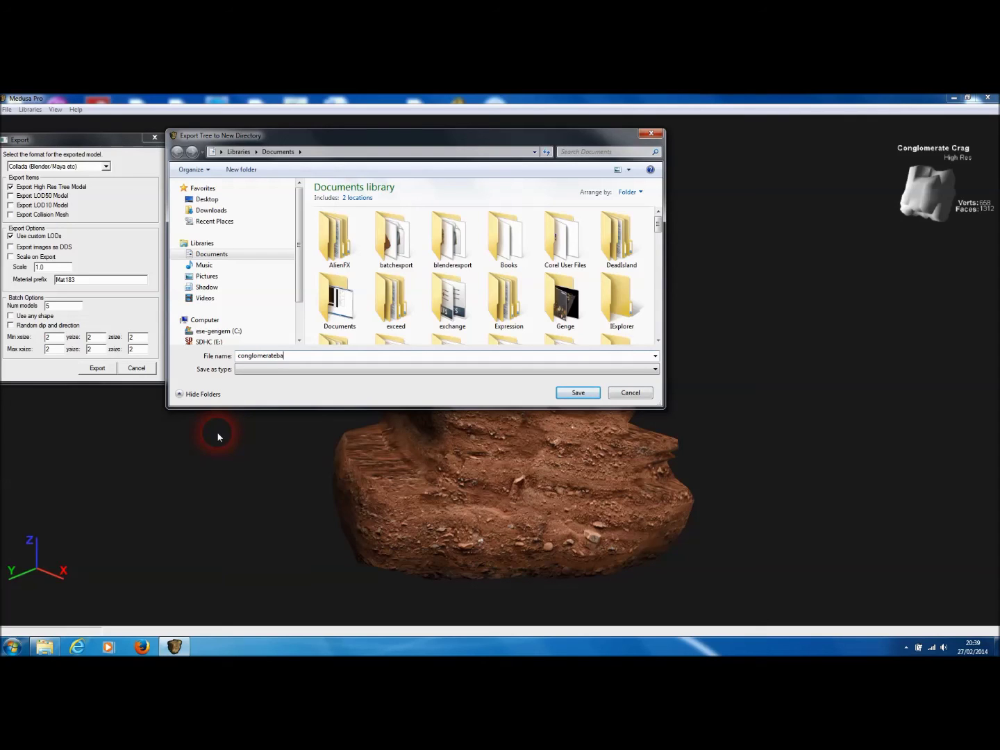
click(576, 393)
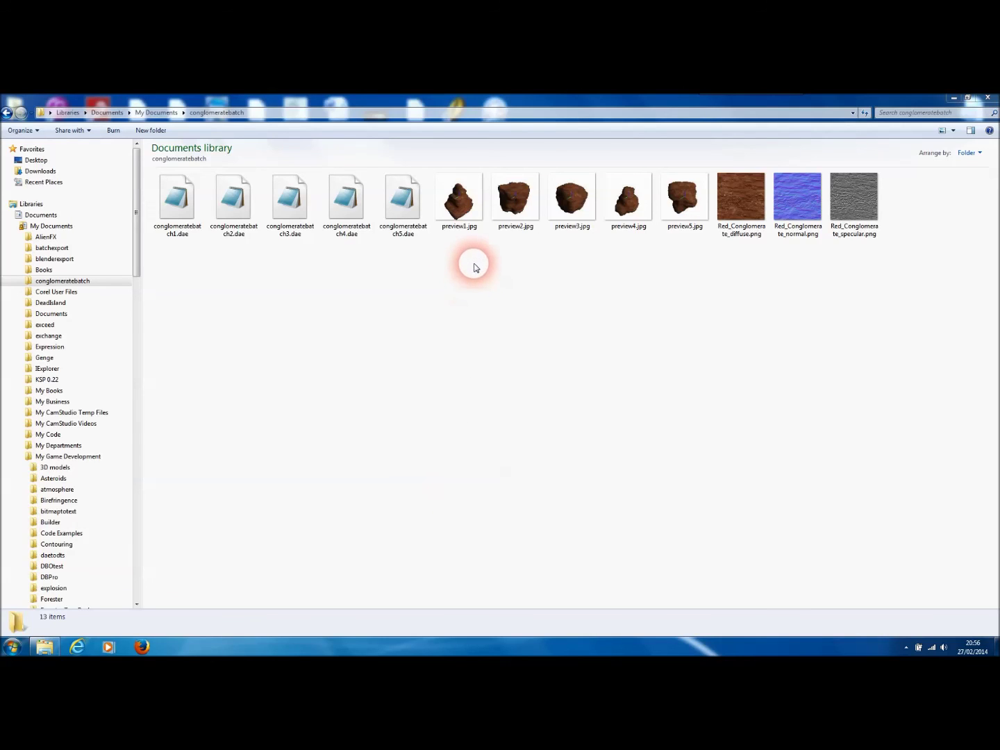
Switch to Windows Explorer and look through the preview images preview1.jpg to preview5.jpg in the conglomeratebatch folder.
click(469, 222)
click(515, 209)
click(572, 208)
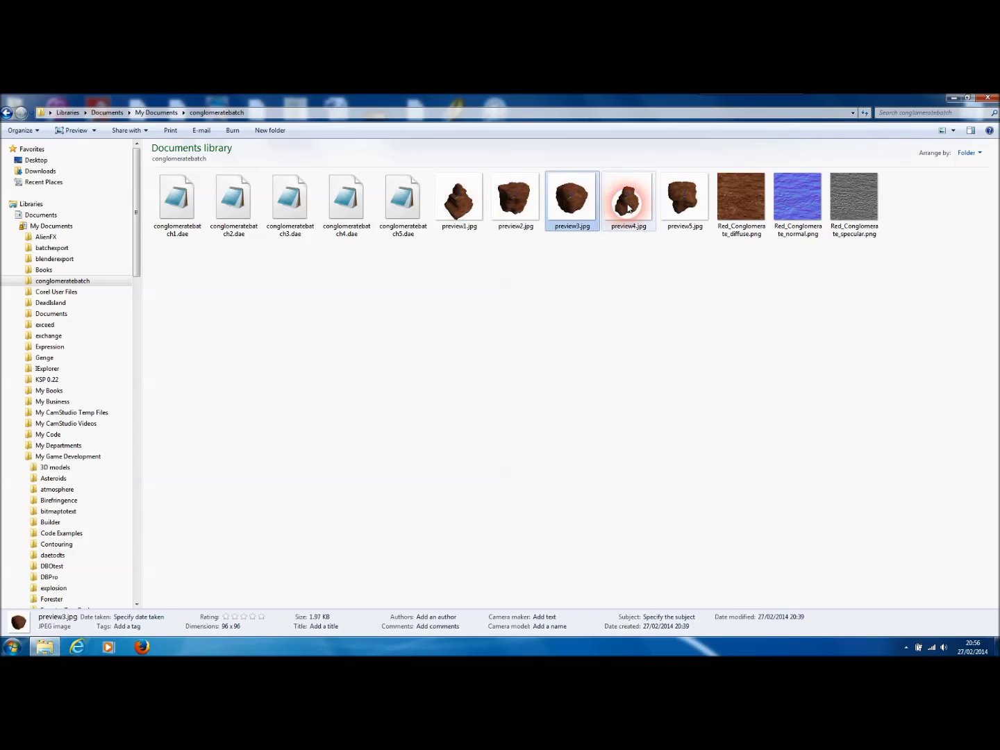
click(628, 207)
click(684, 209)
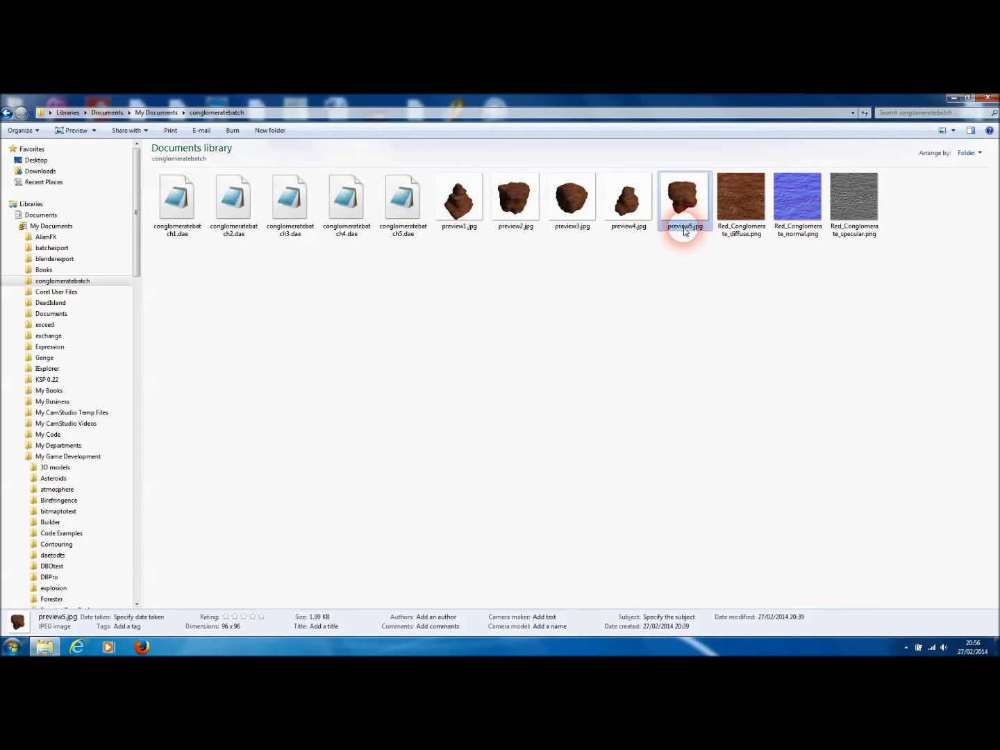
click(627, 203)
click(571, 201)
click(514, 203)
click(459, 203)
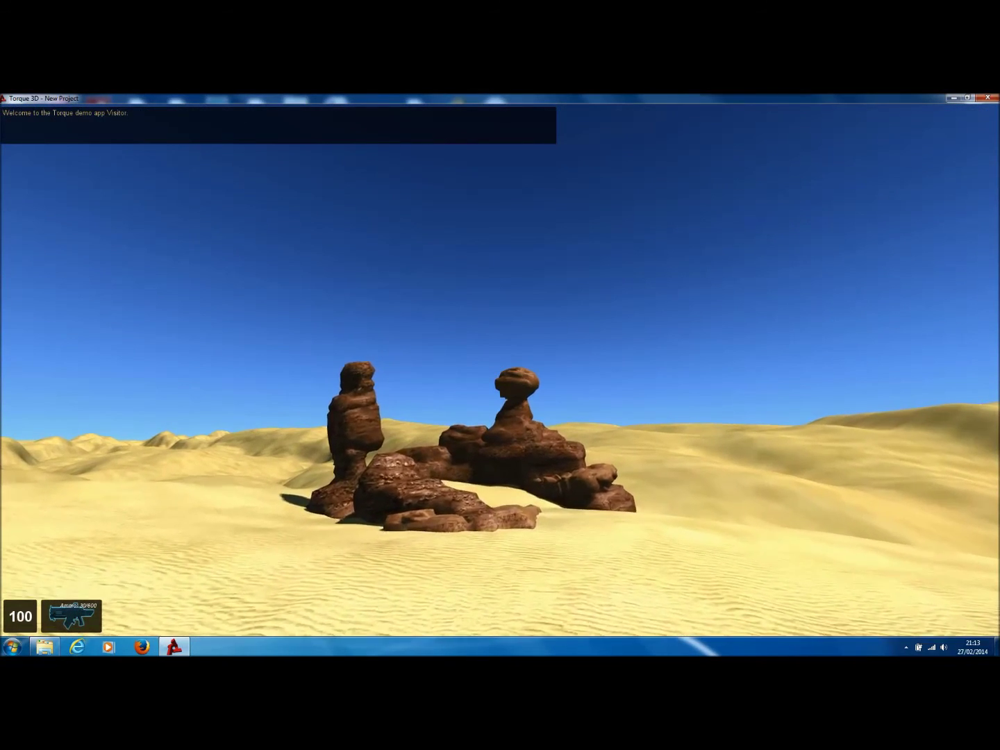
Switch to the Torque 3D desert scene and walk up to and past the rock formations to examine them closely.
key(w)
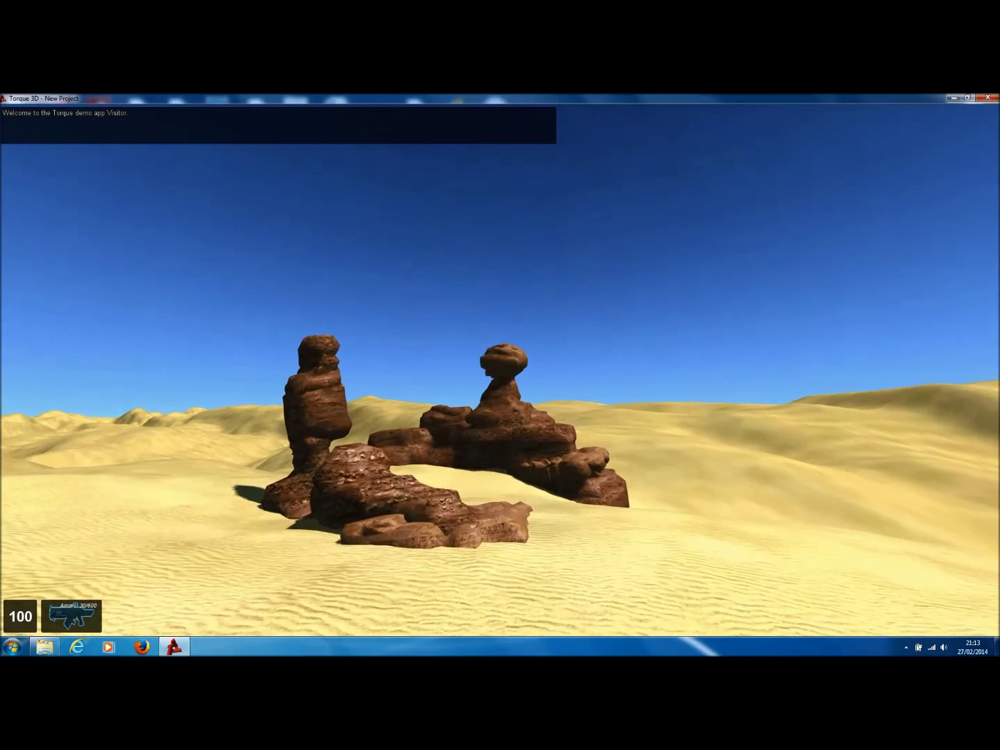
key(w)
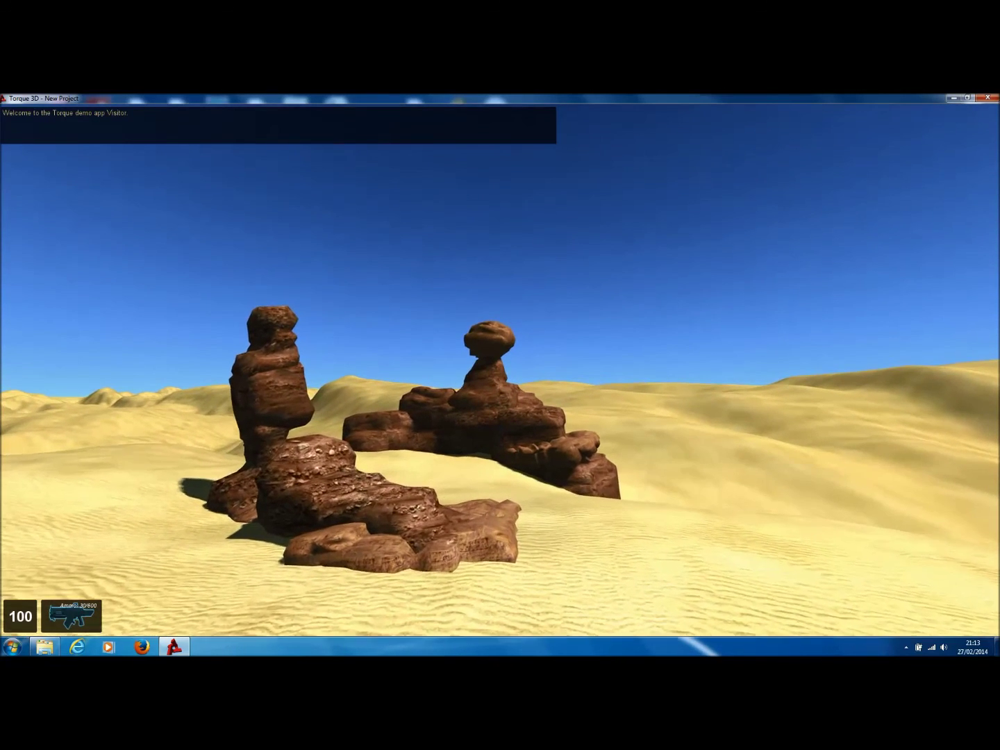
key(w)
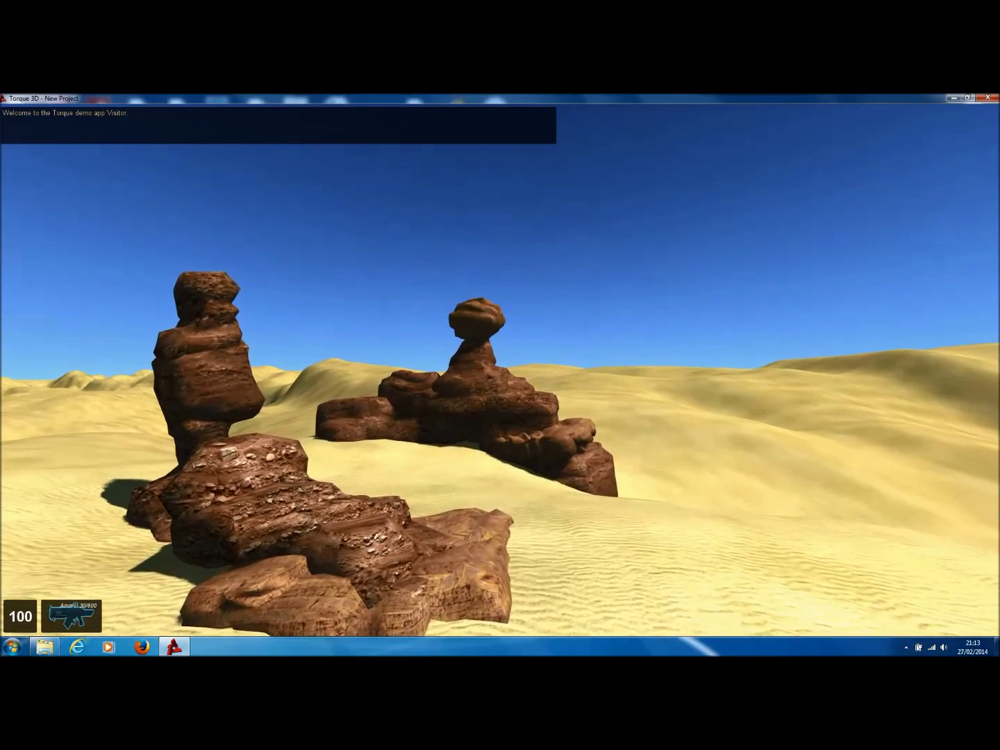
key(w)
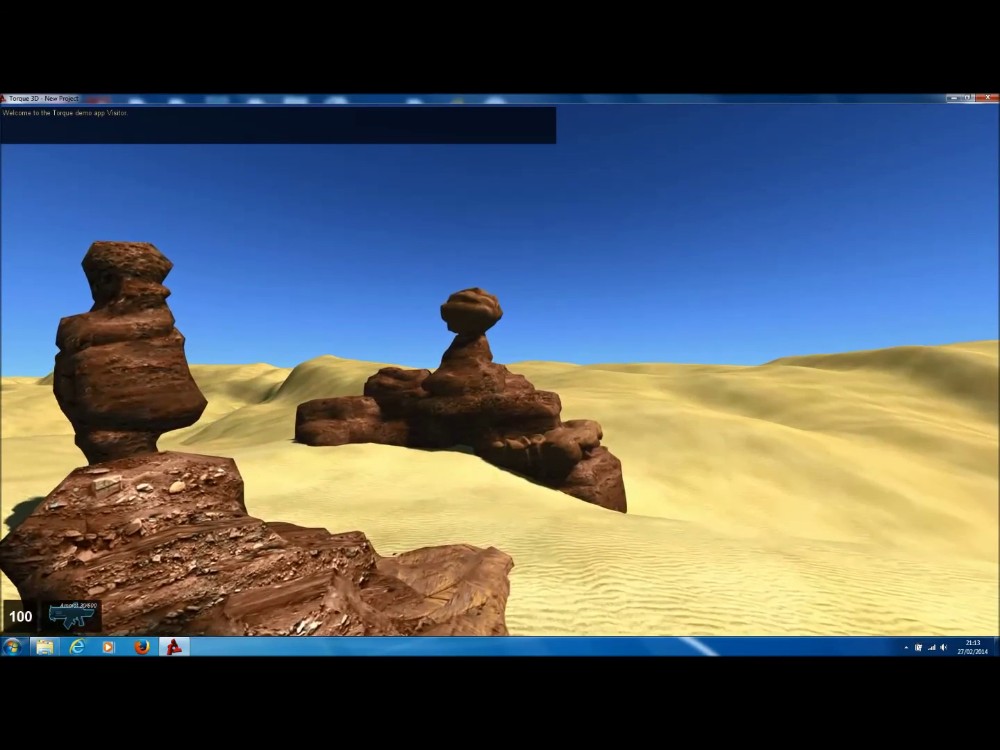
key(w)
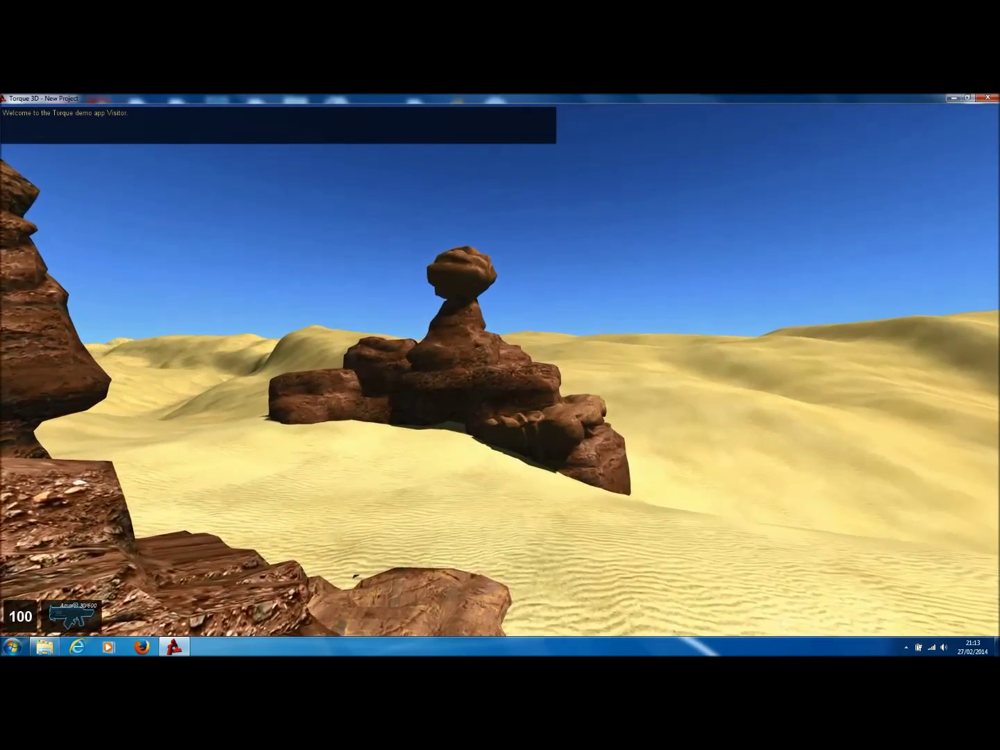
key(w)
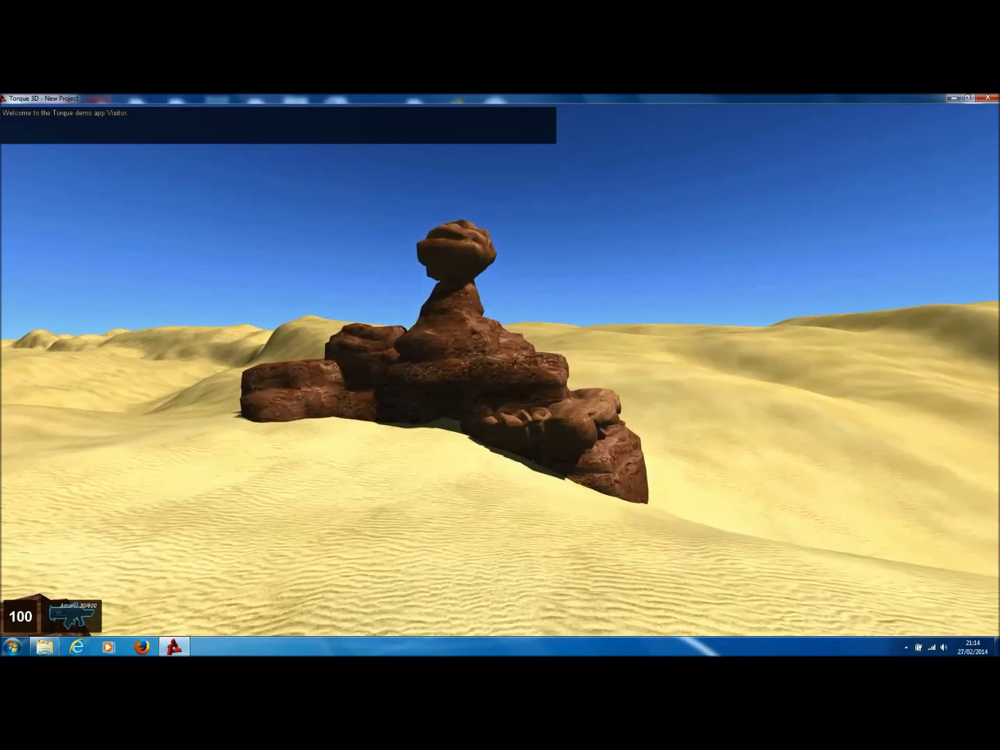
key(w)
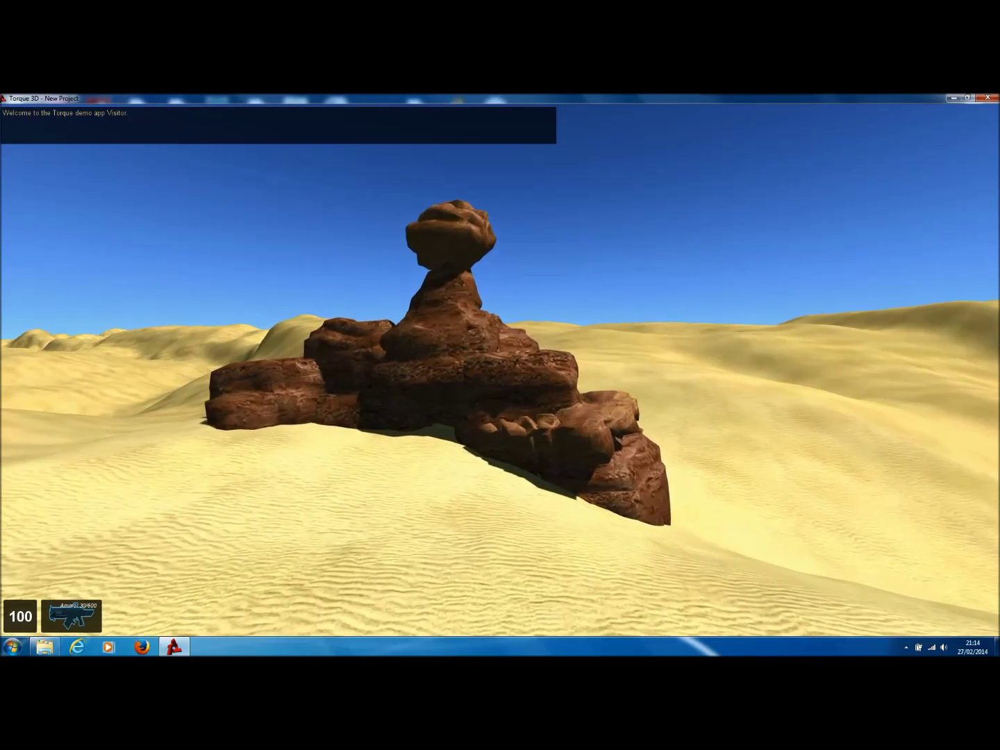
key(w)
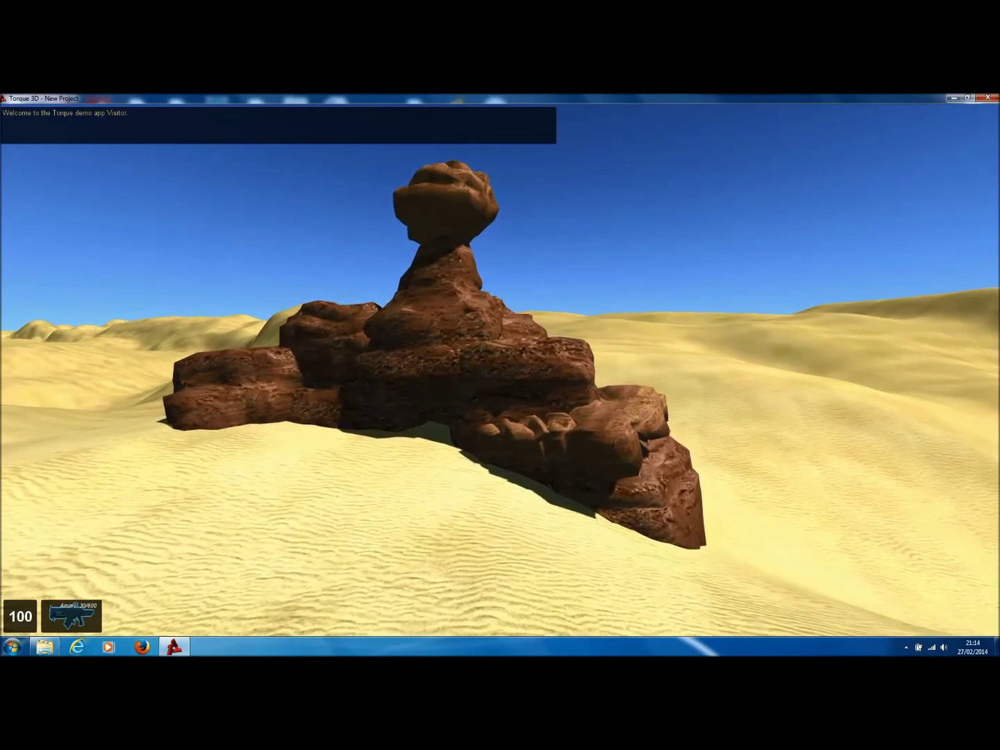
key(w)
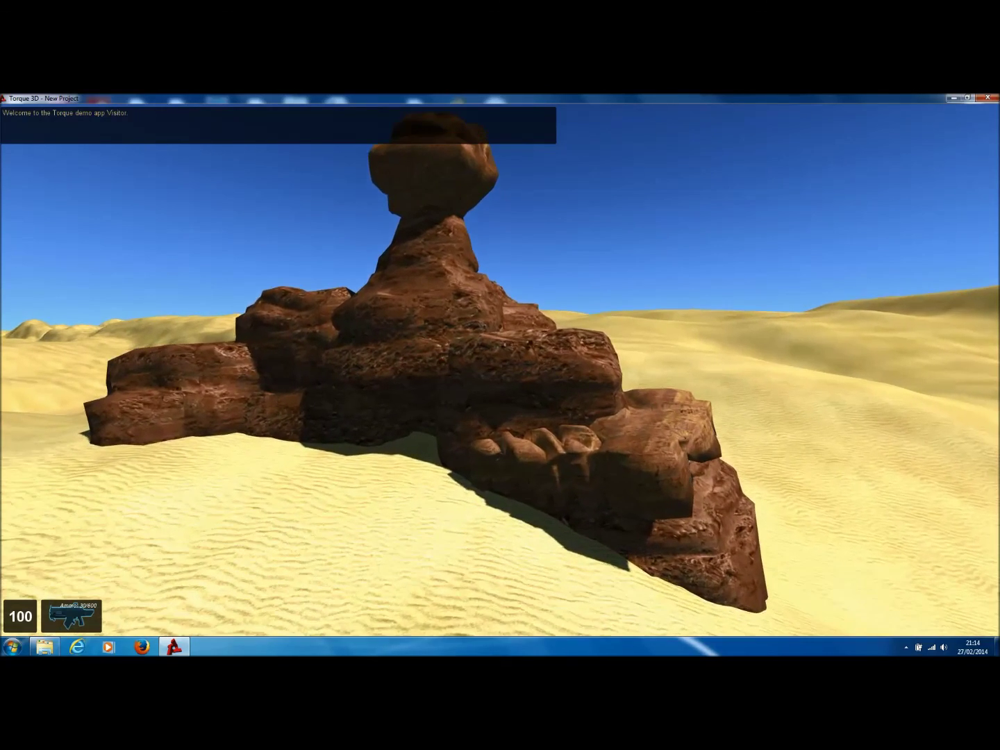
key(w)
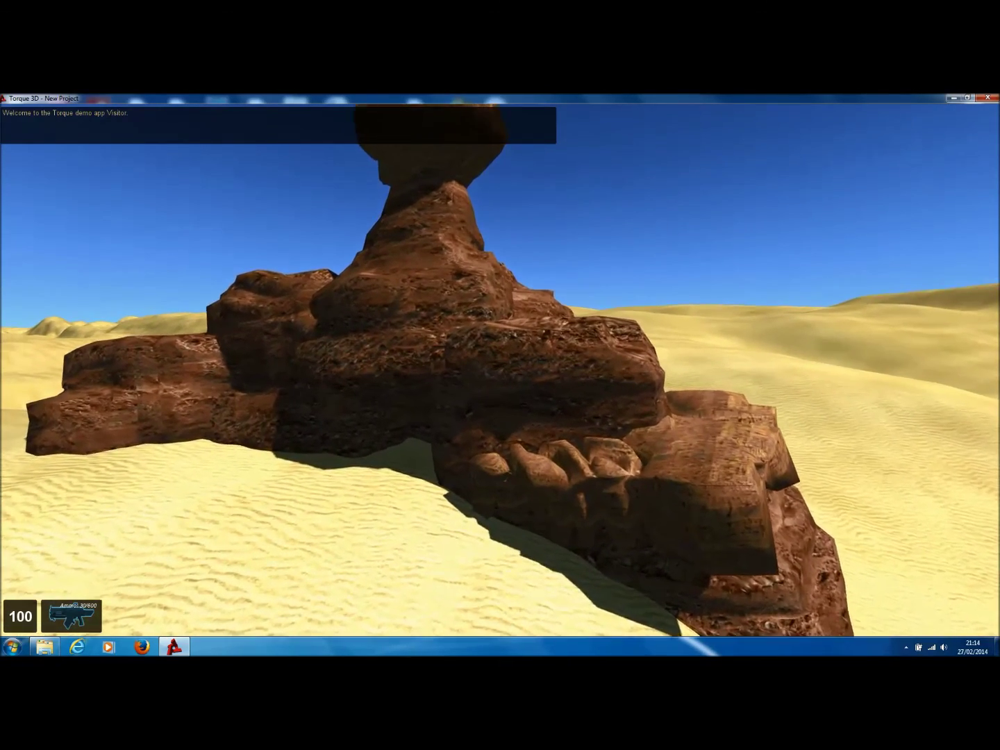
key(w)
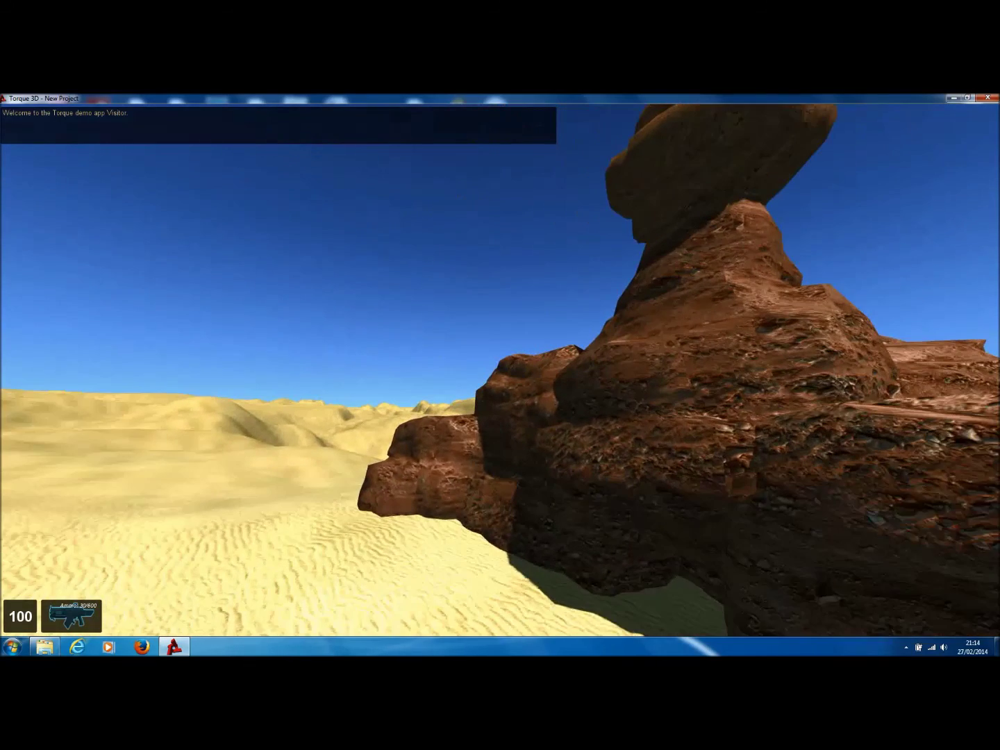
key(w)
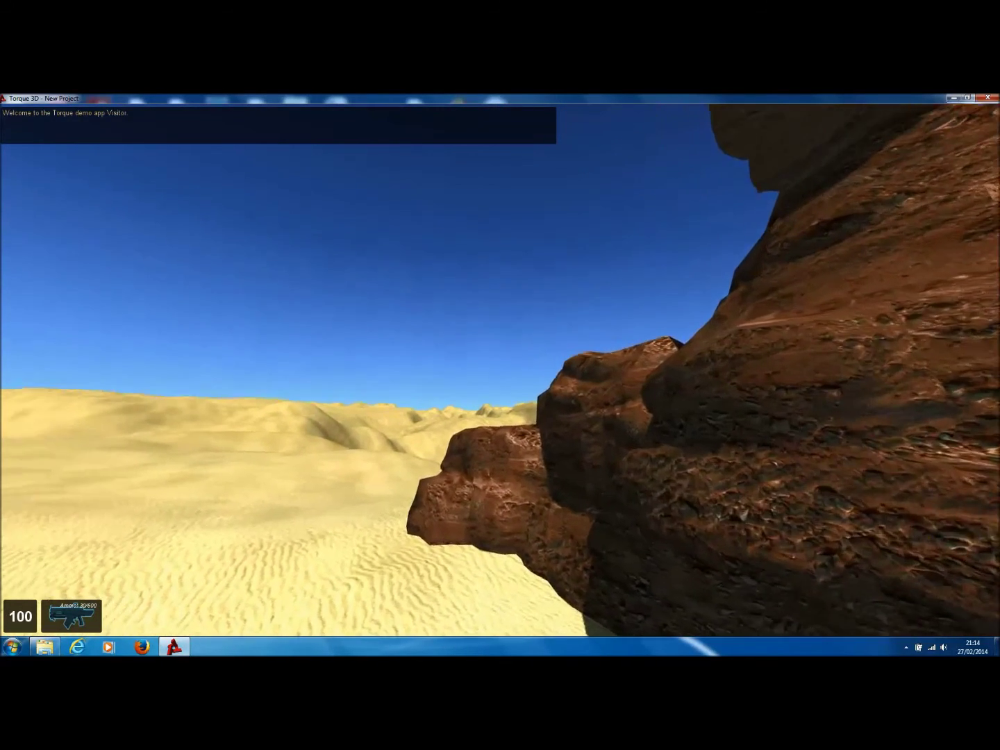
key(w)
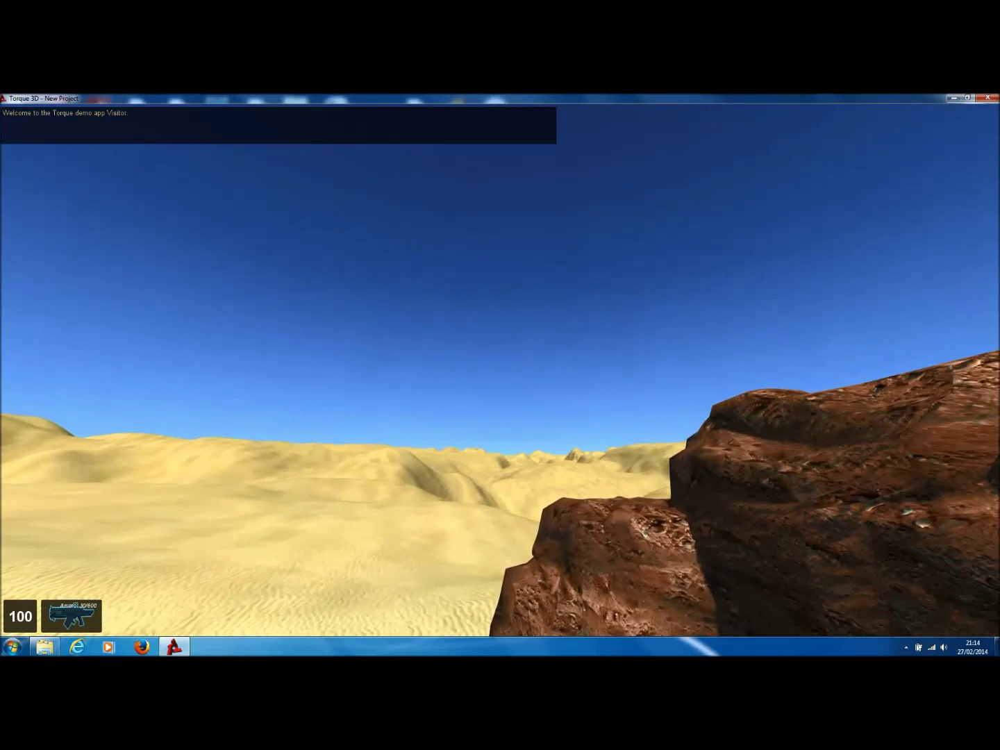